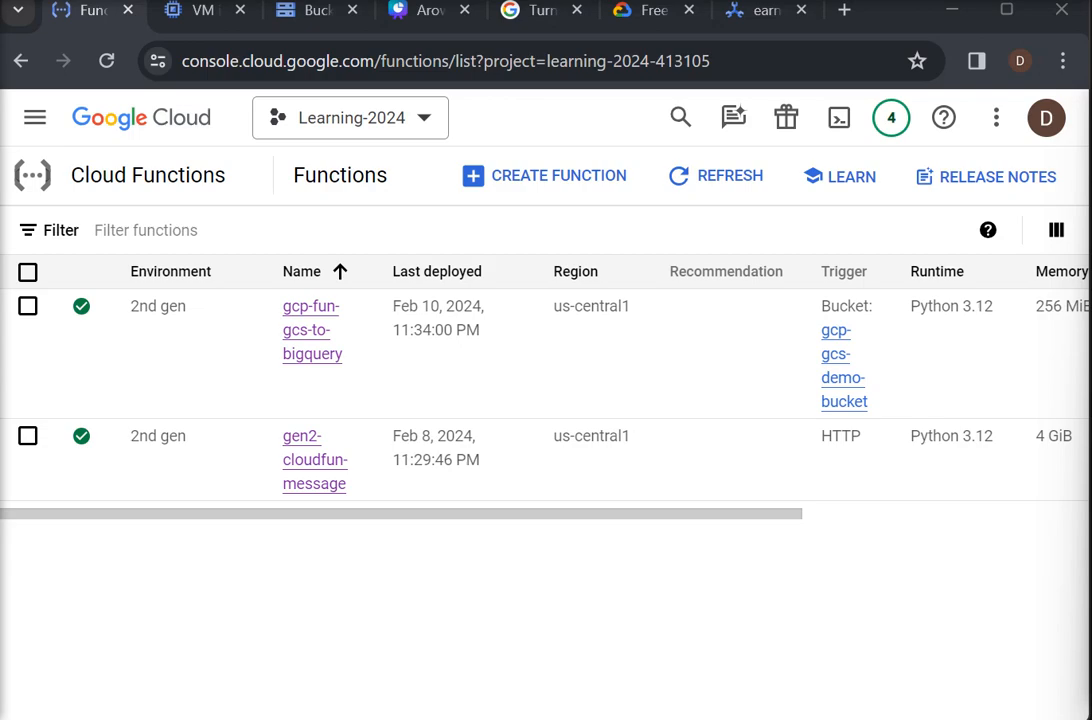
- View the contents of the gcp-gcs-demo-bucket storage bucket and return to the Cloud Functions list
click(317, 14)
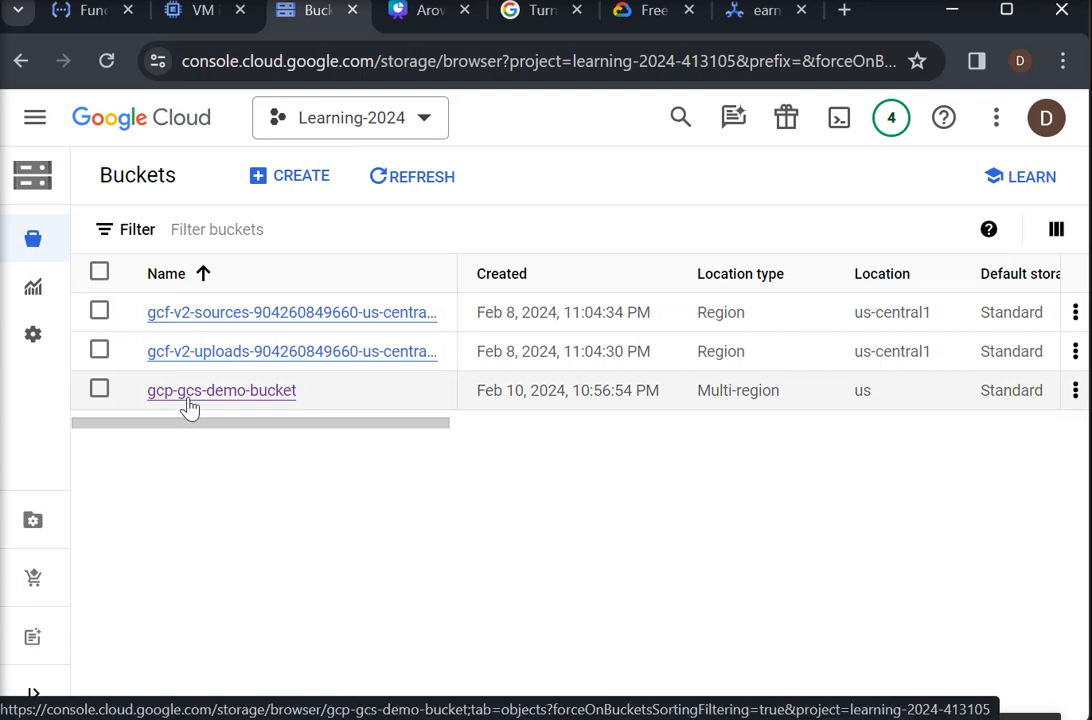
click(250, 393)
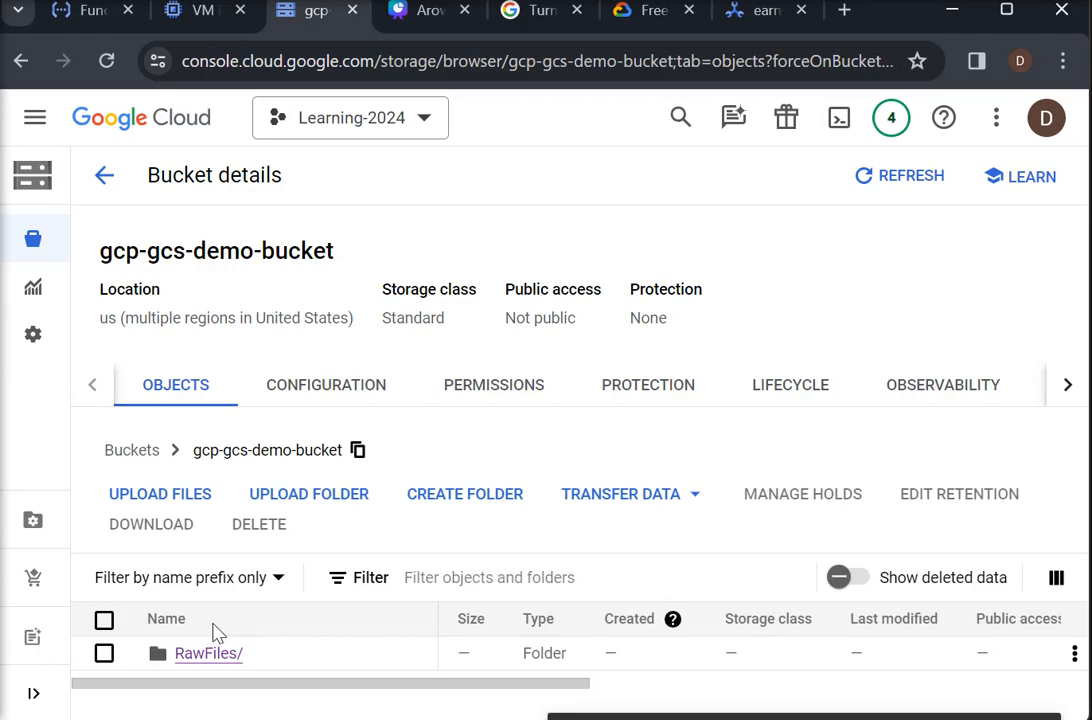
click(90, 14)
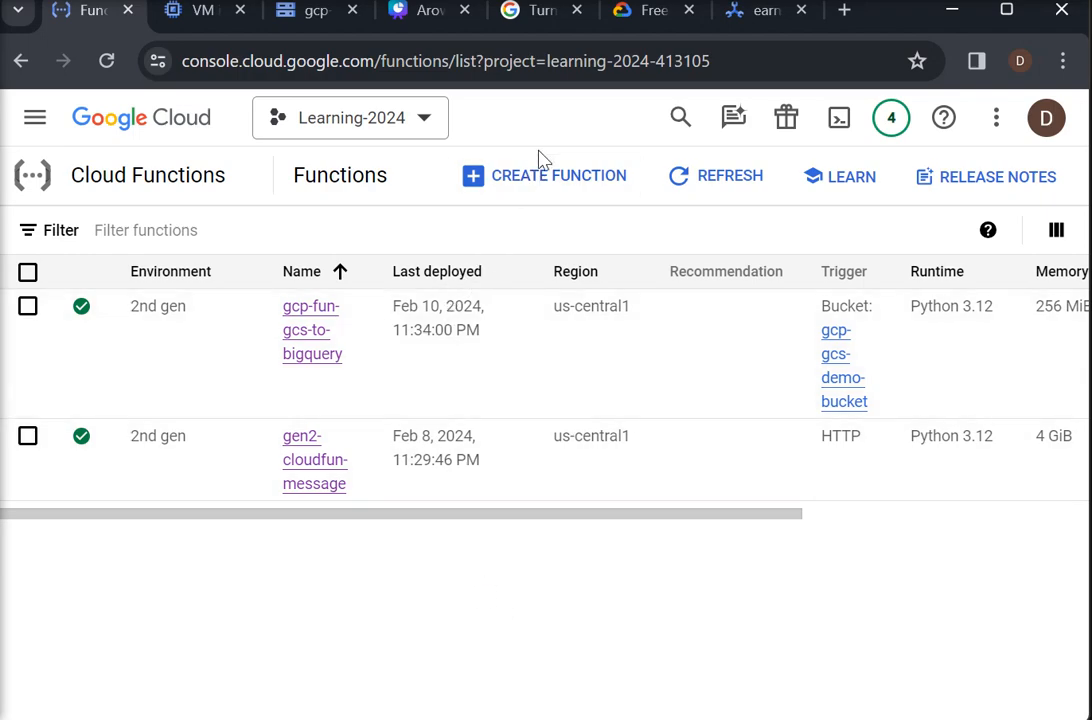
- Start creating a new cloud function and name it gcp-fun-getgcs-event
click(540, 180)
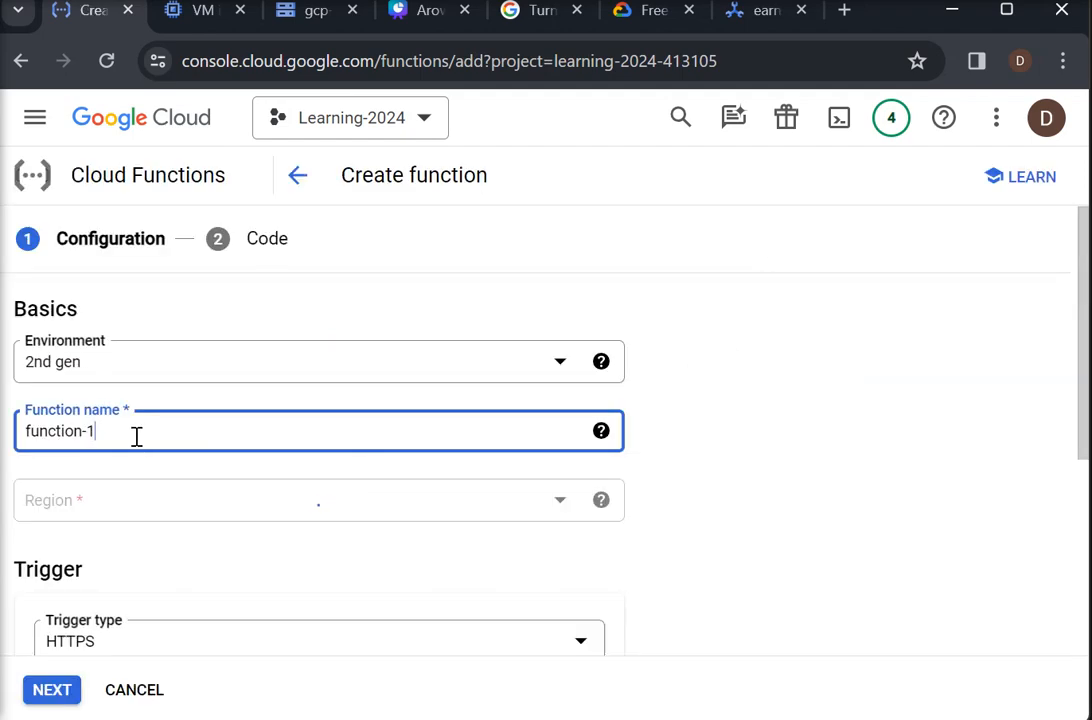
drag(127, 430, 20, 431)
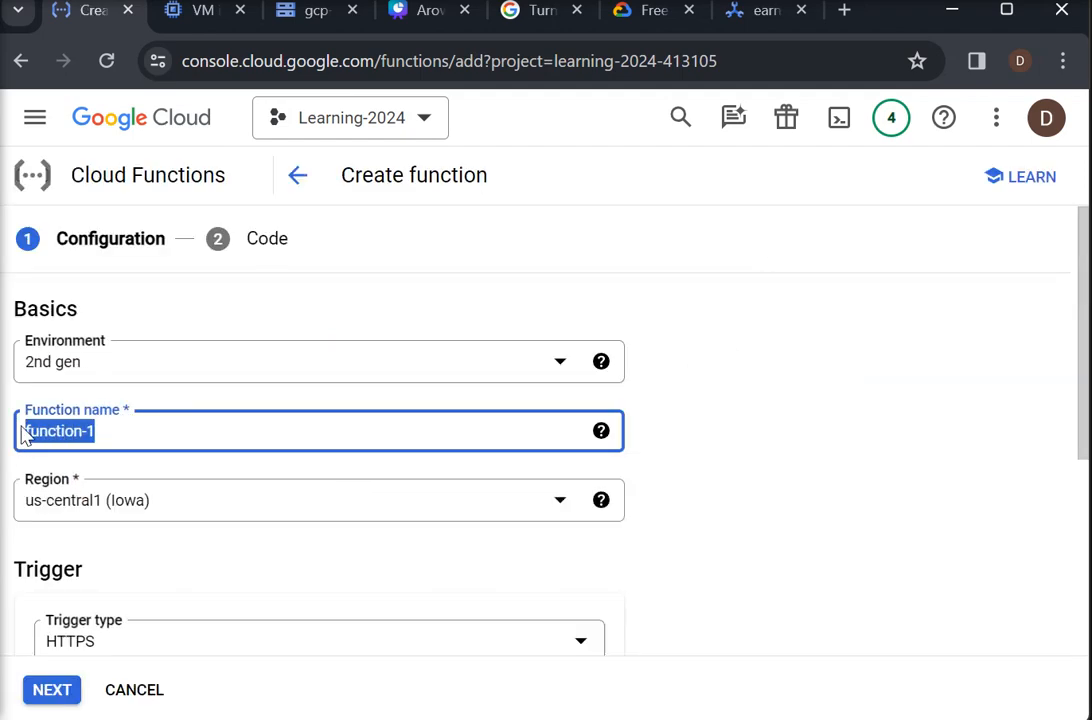
text(gc)
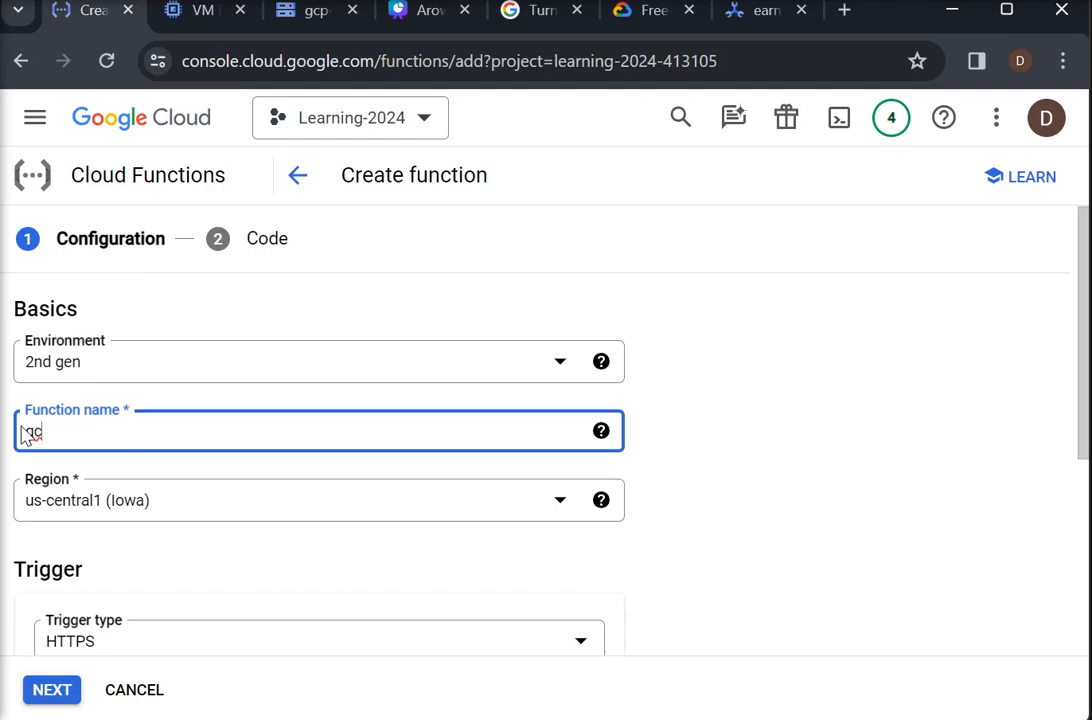
text(-)
text(fen)
text(-get)
text(gcs)
text(-eveb)
click(938, 468)
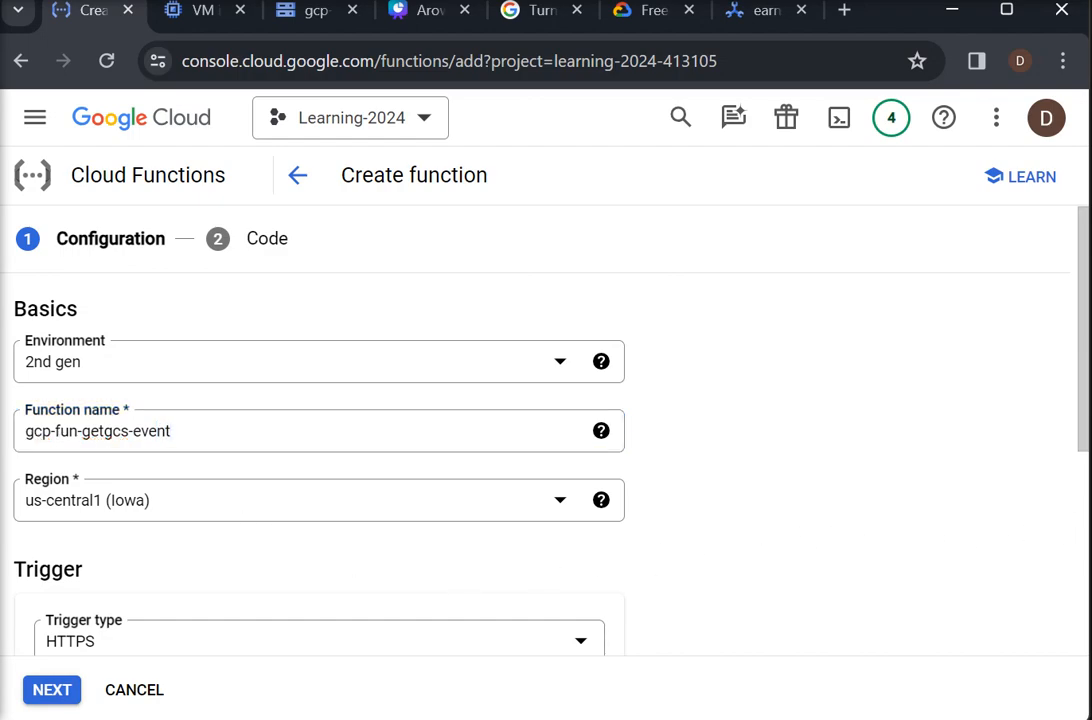
- Set the function's trigger type to Cloud Storage and choose gcp-gcs-demo-bucket as its bucket
drag(1085, 439, 1080, 529)
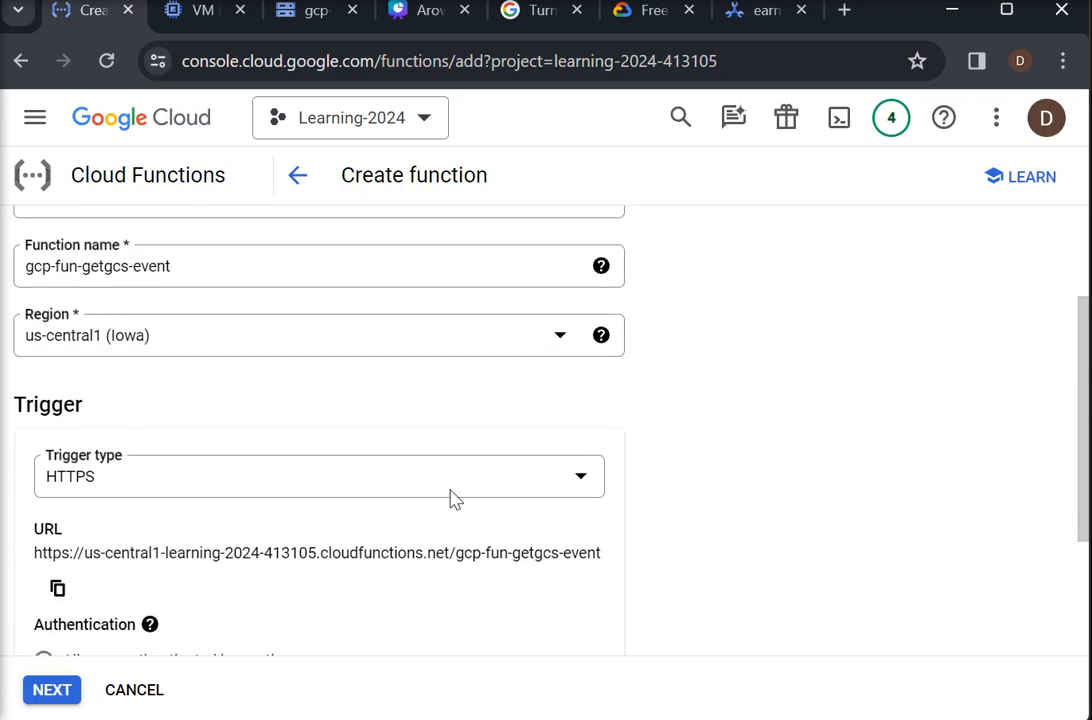
click(581, 481)
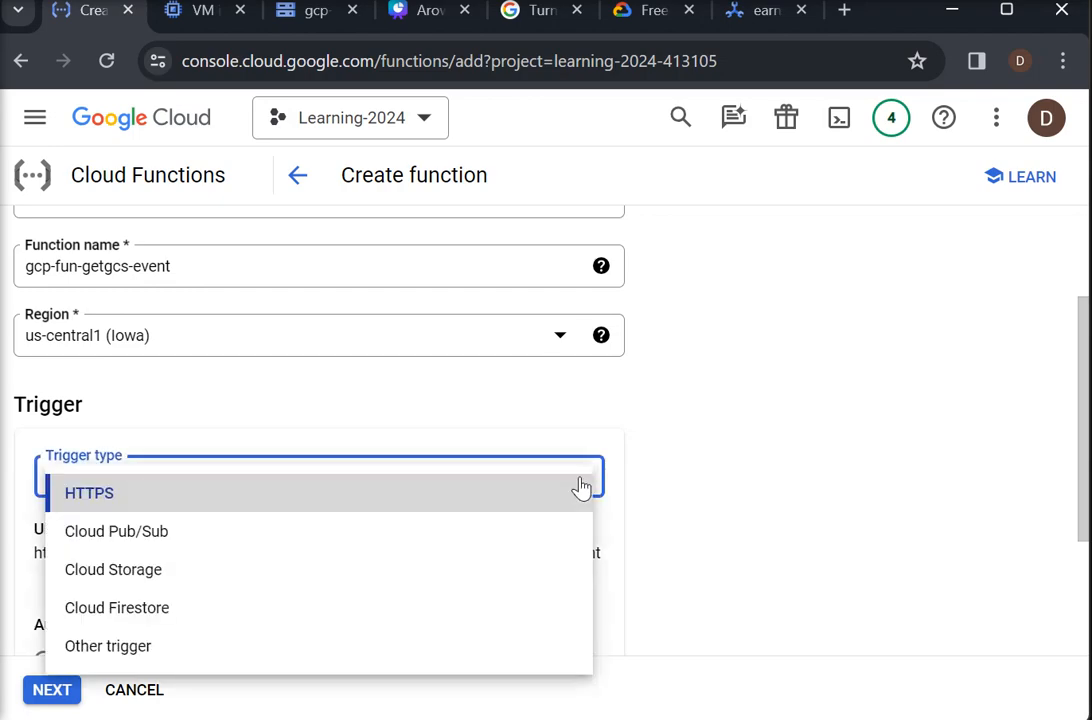
click(120, 575)
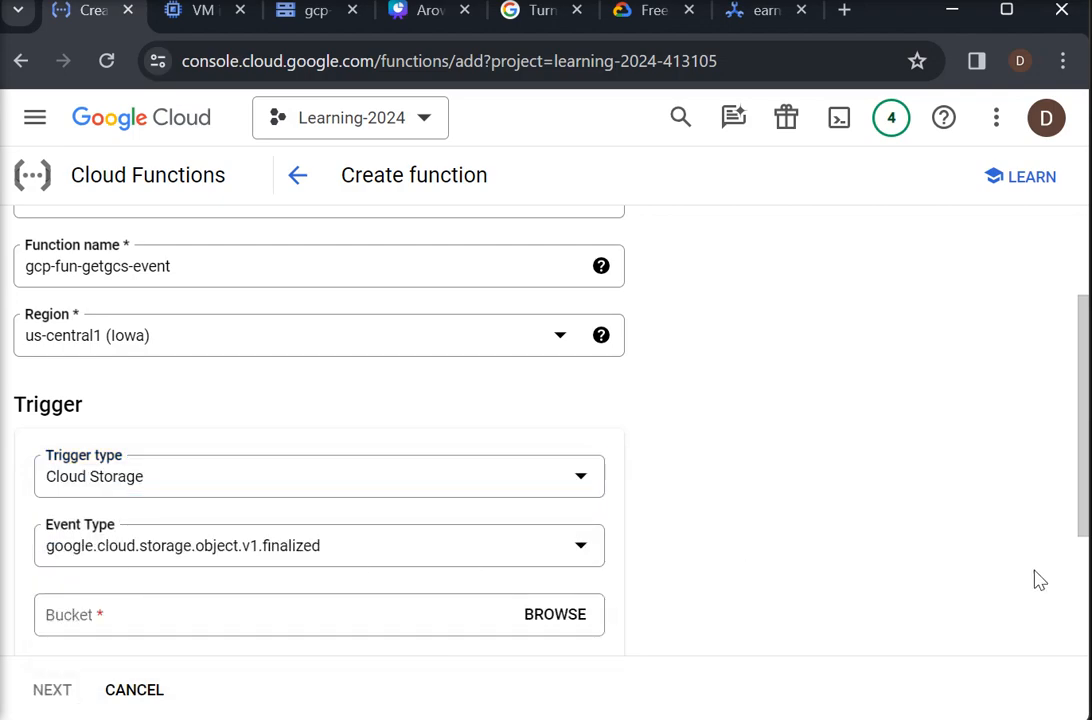
drag(1080, 531, 1073, 602)
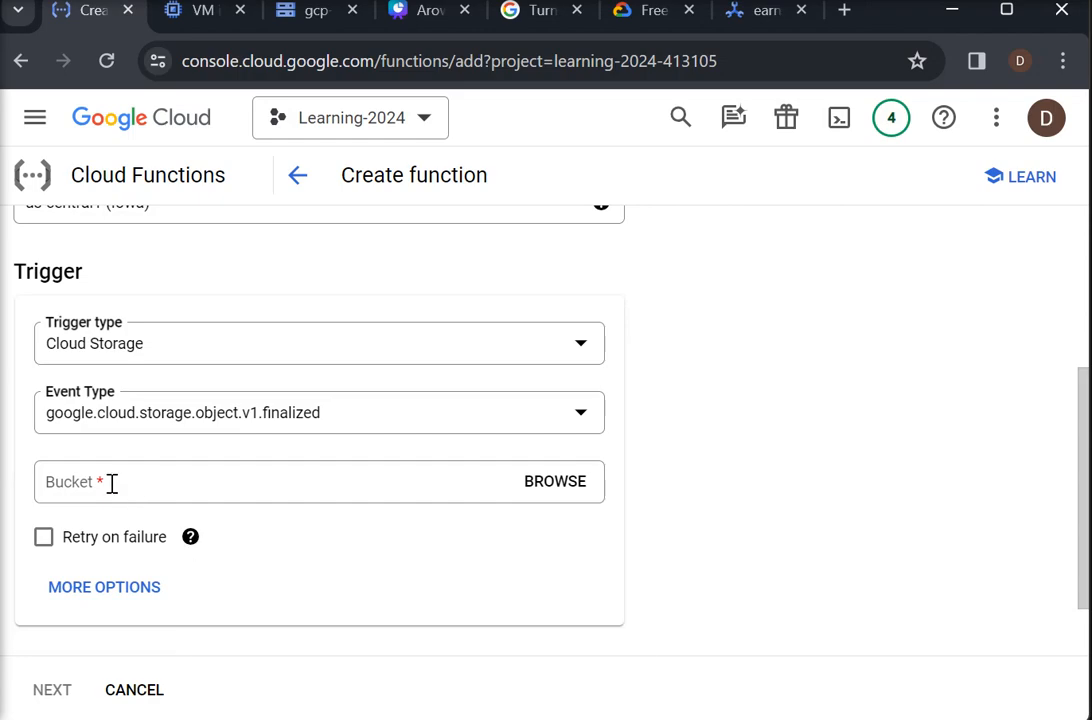
click(550, 481)
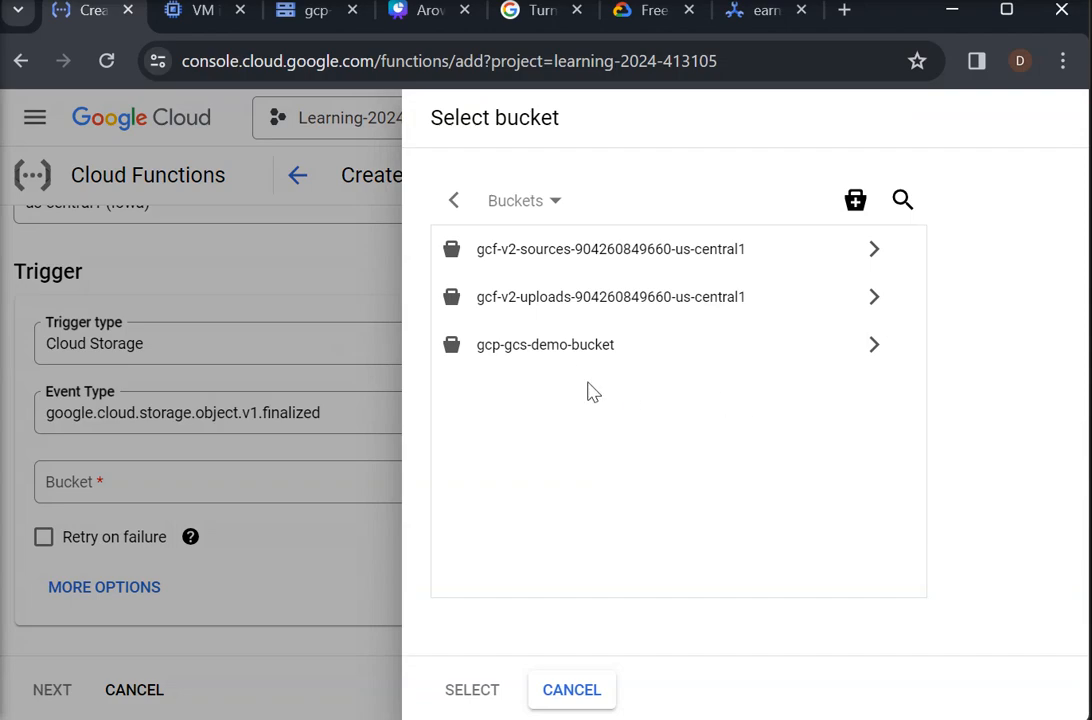
click(578, 360)
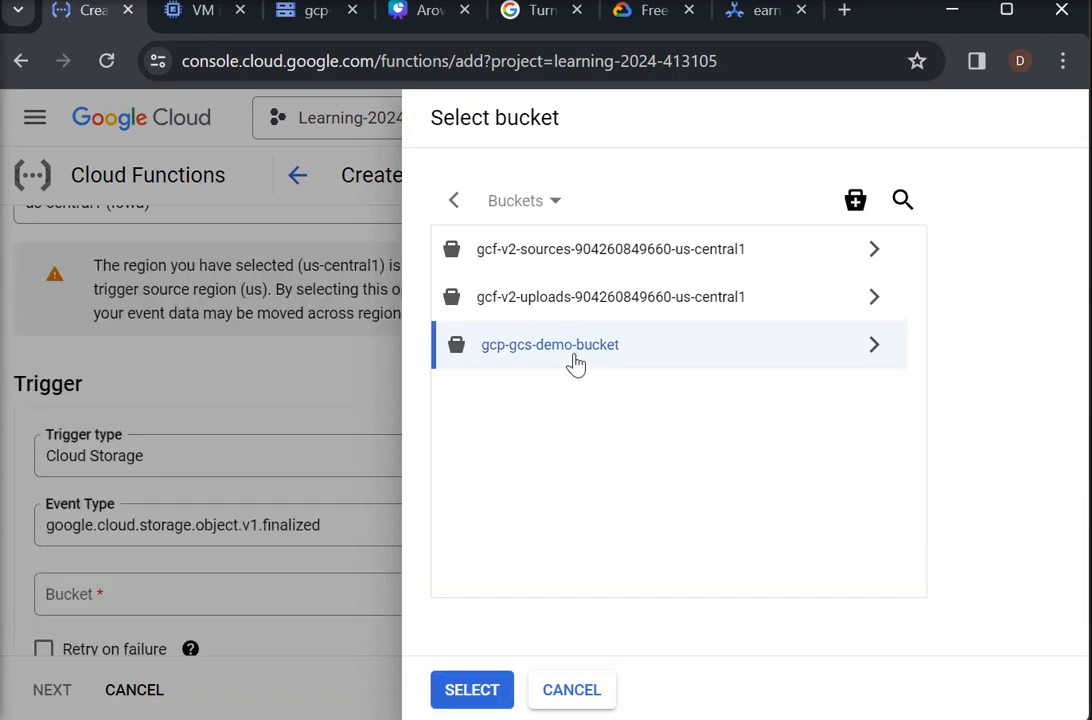
click(480, 686)
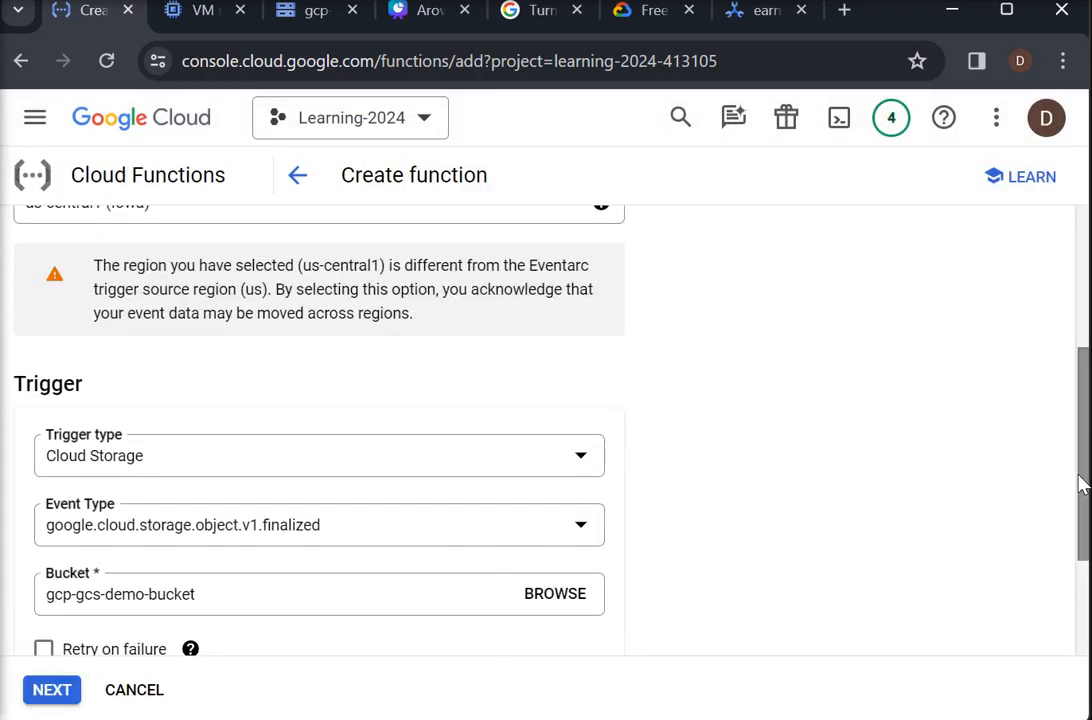
- Enable Retry on failure for the trigger, review its additional Eventarc options and save the trigger
drag(1085, 495, 1085, 605)
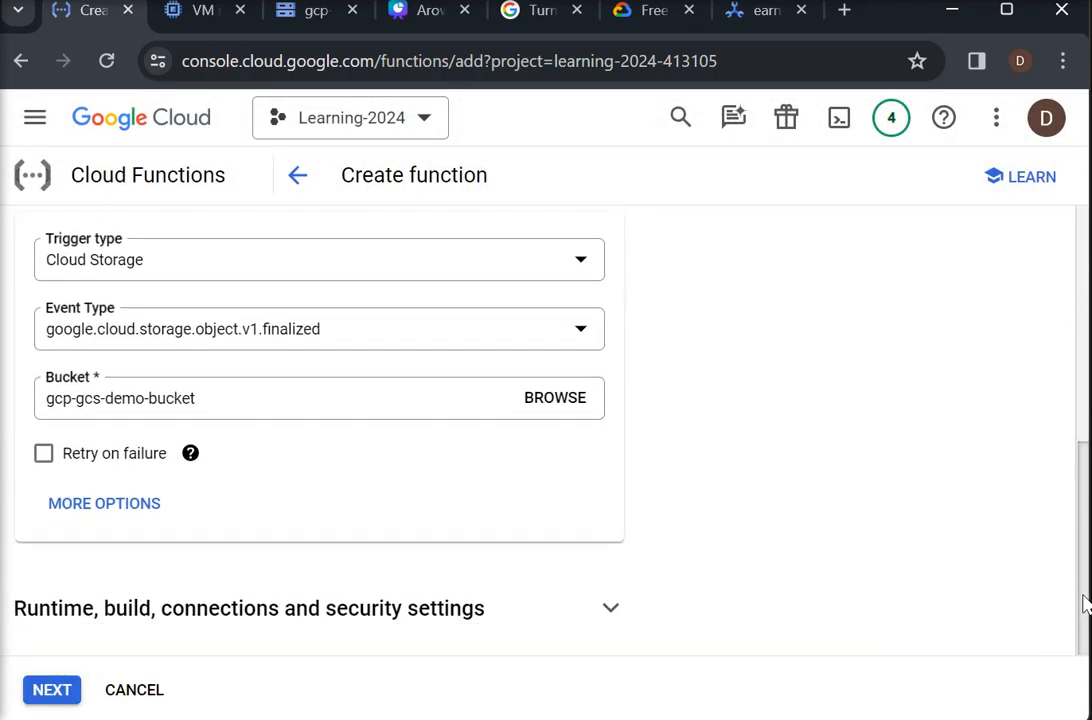
click(44, 455)
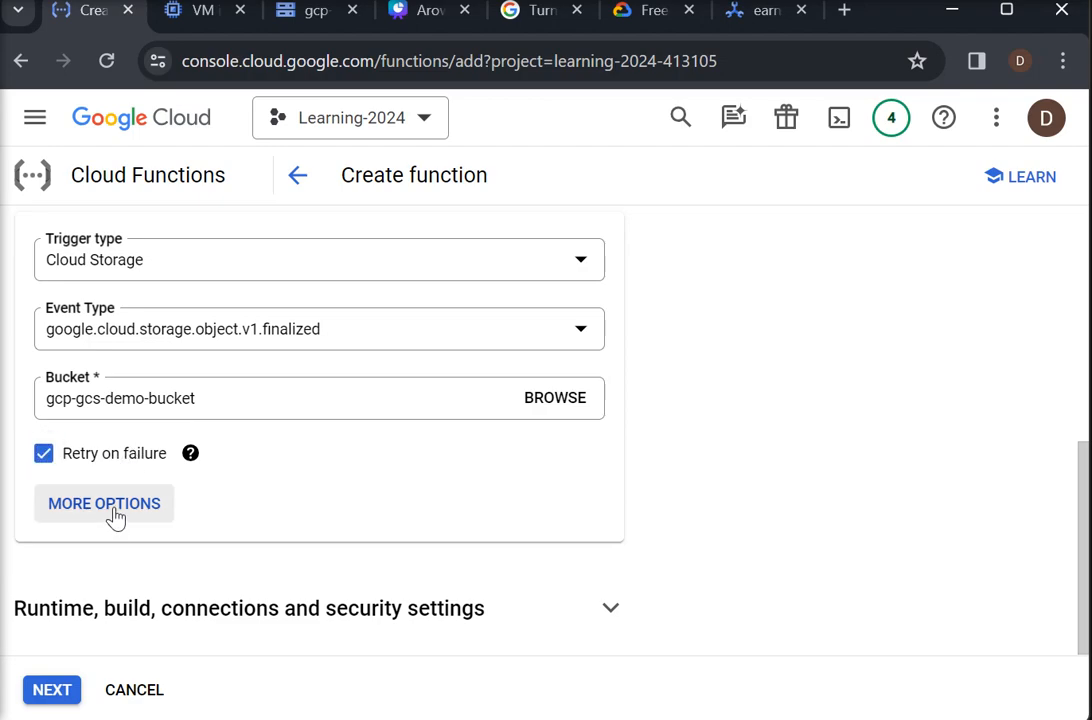
click(112, 508)
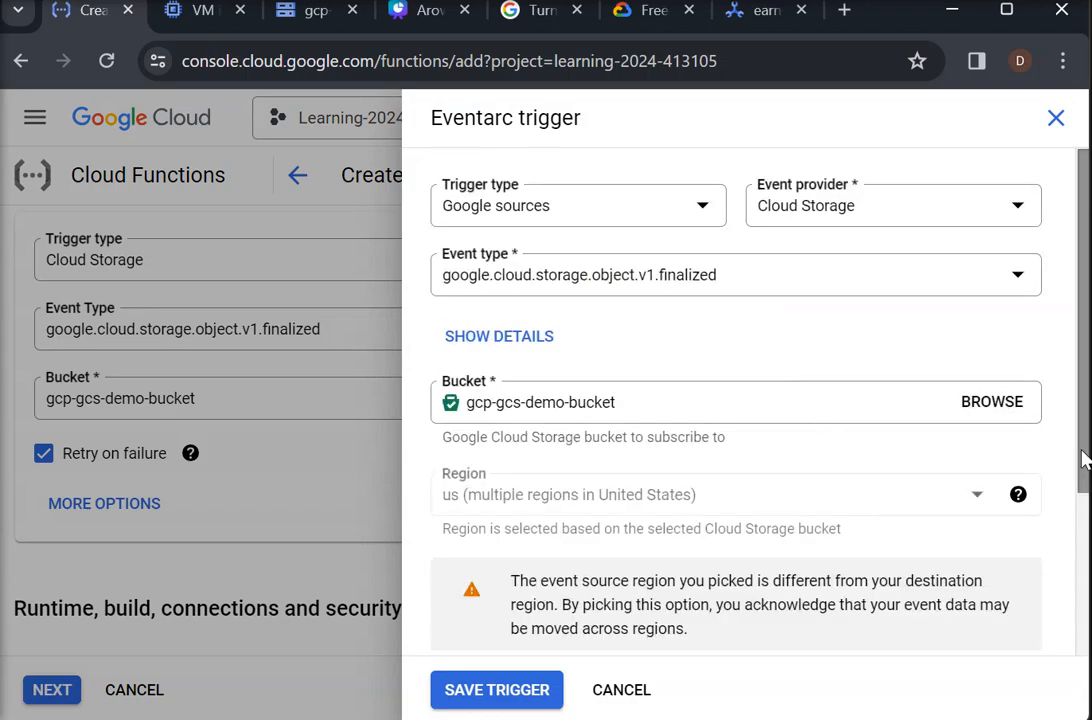
scroll(1078, 545, down, 1)
scroll(1078, 545, down, 2)
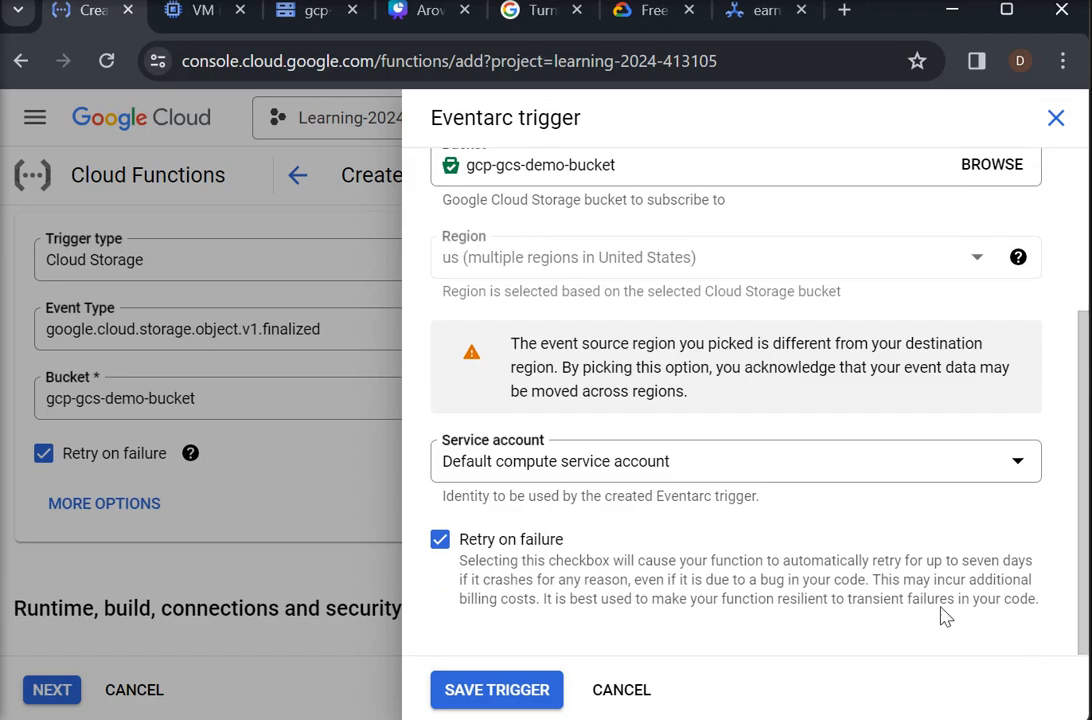
click(490, 698)
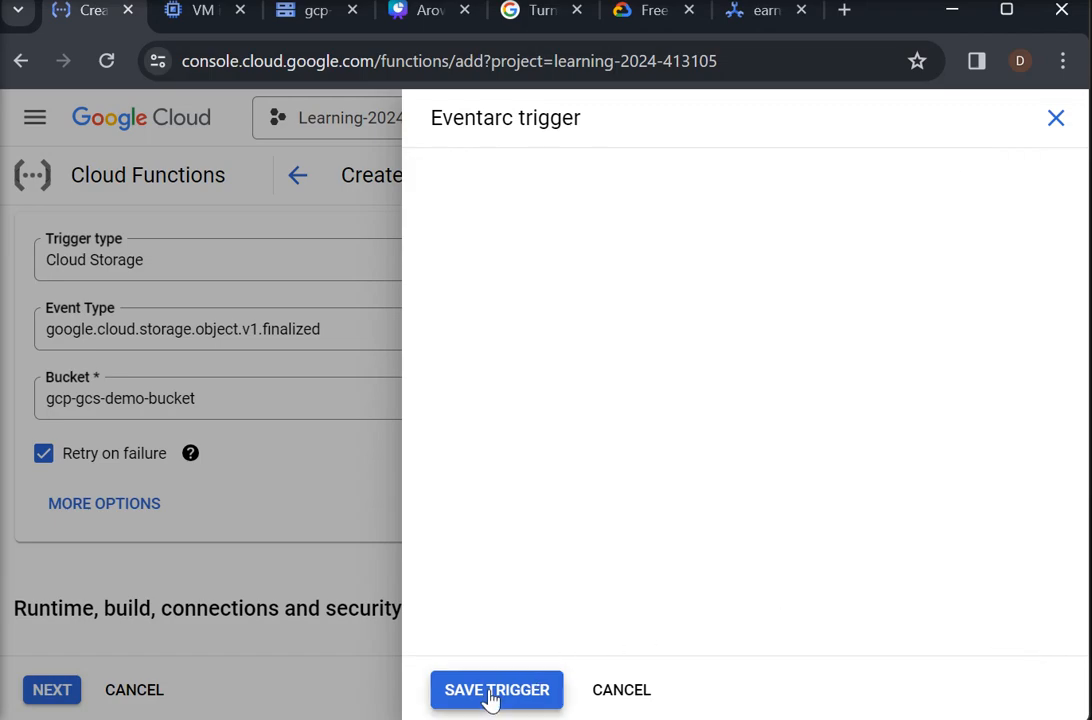
- Expand the runtime settings and set the autoscaling maximum number of instances to 5
click(613, 615)
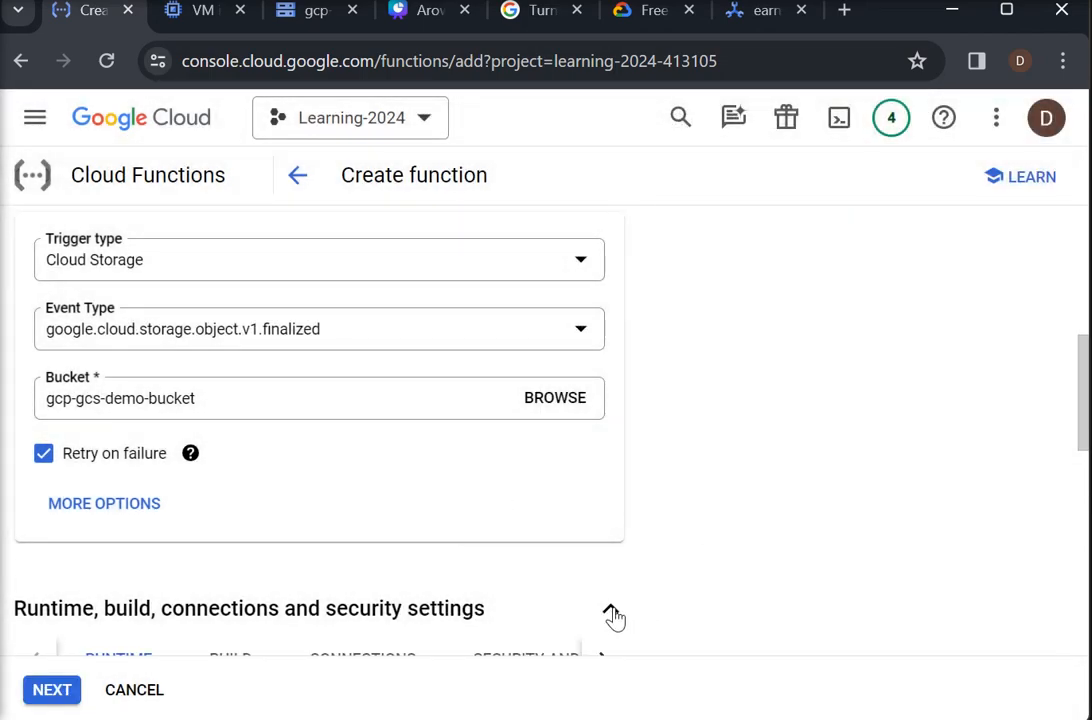
drag(1080, 412, 1080, 524)
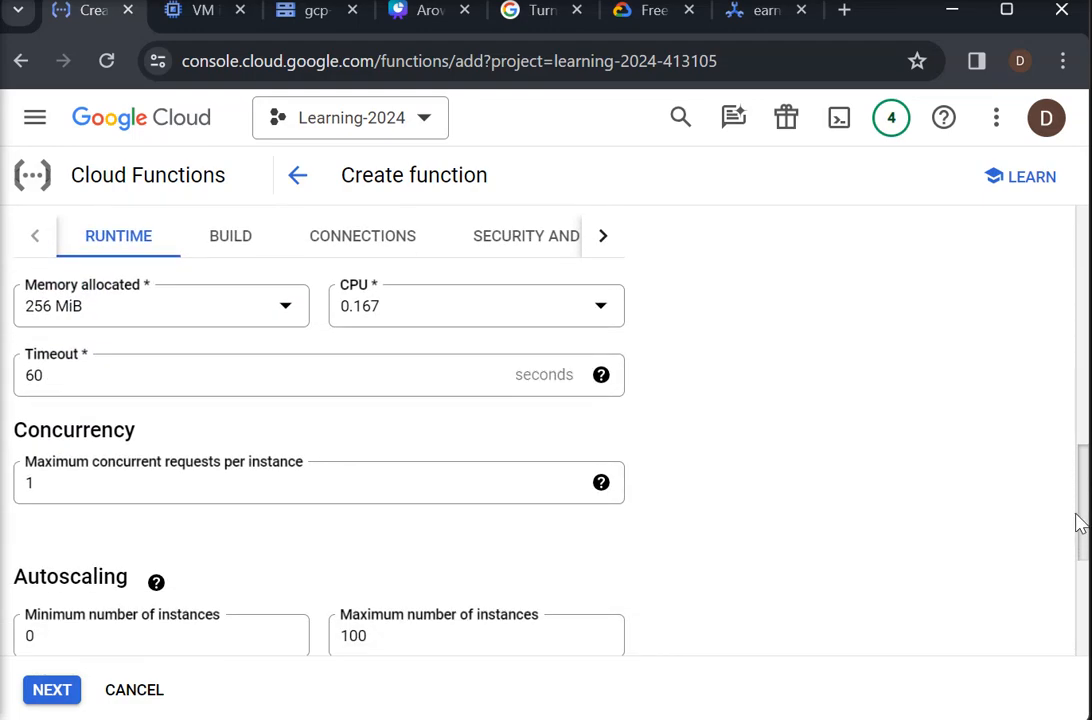
mouse_move(1080, 524)
mouse_down()
mouse_move(1080, 487)
mouse_move(1075, 519)
mouse_up()
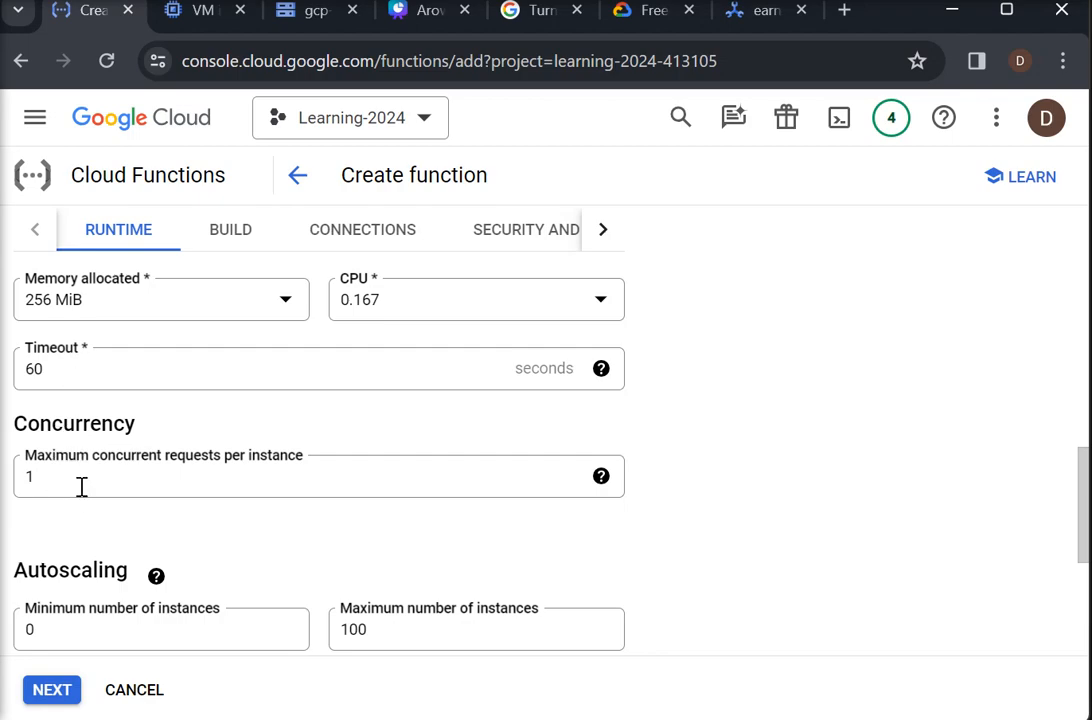
drag(1082, 536, 1084, 578)
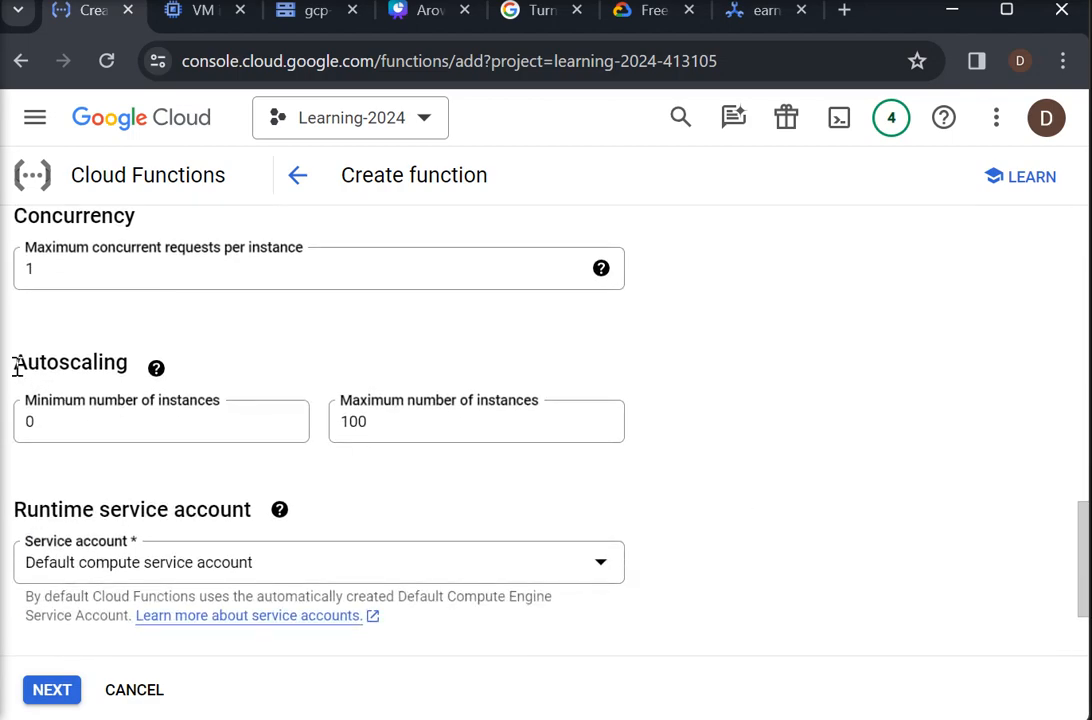
click(49, 428)
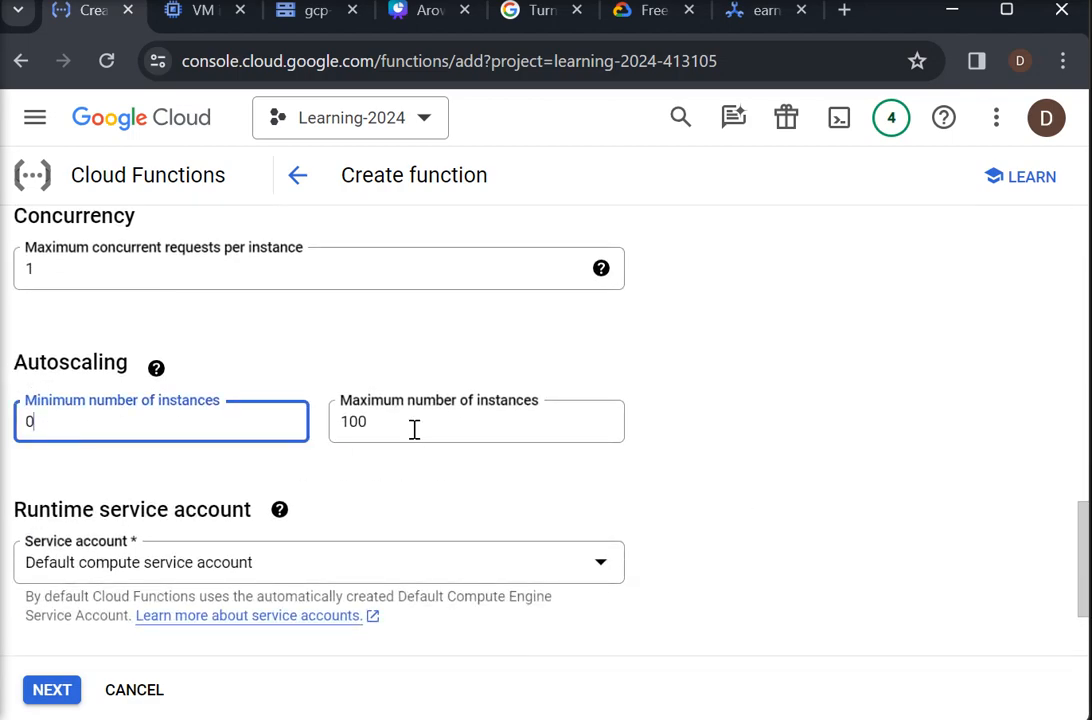
click(362, 421)
drag(362, 421, 340, 427)
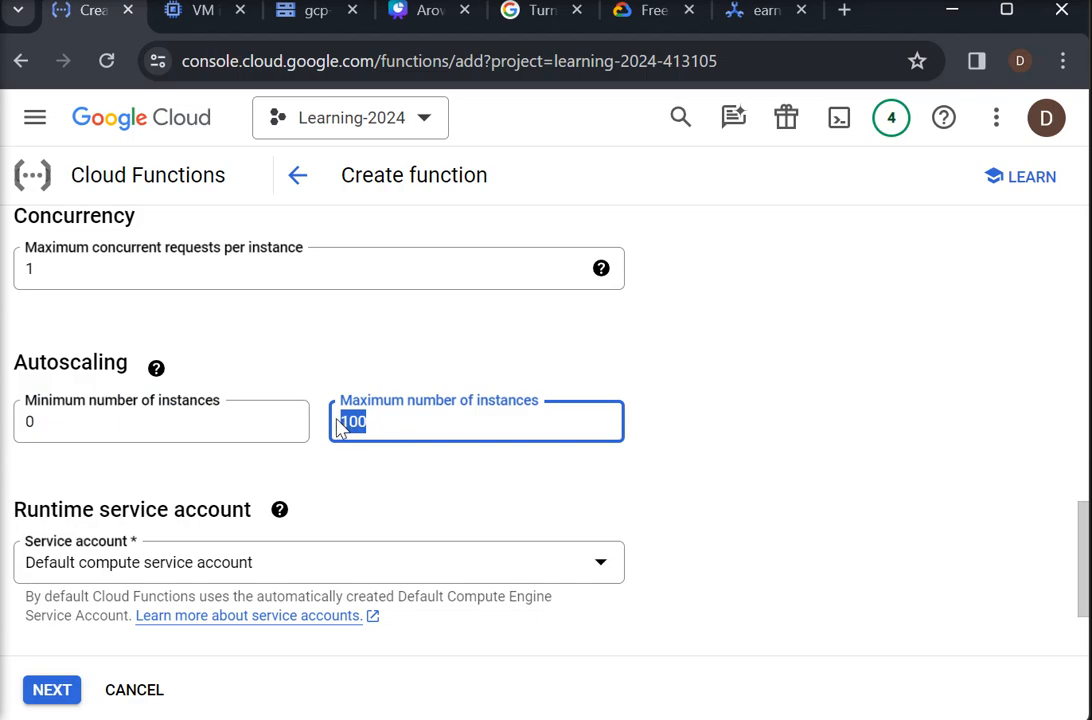
text(5)
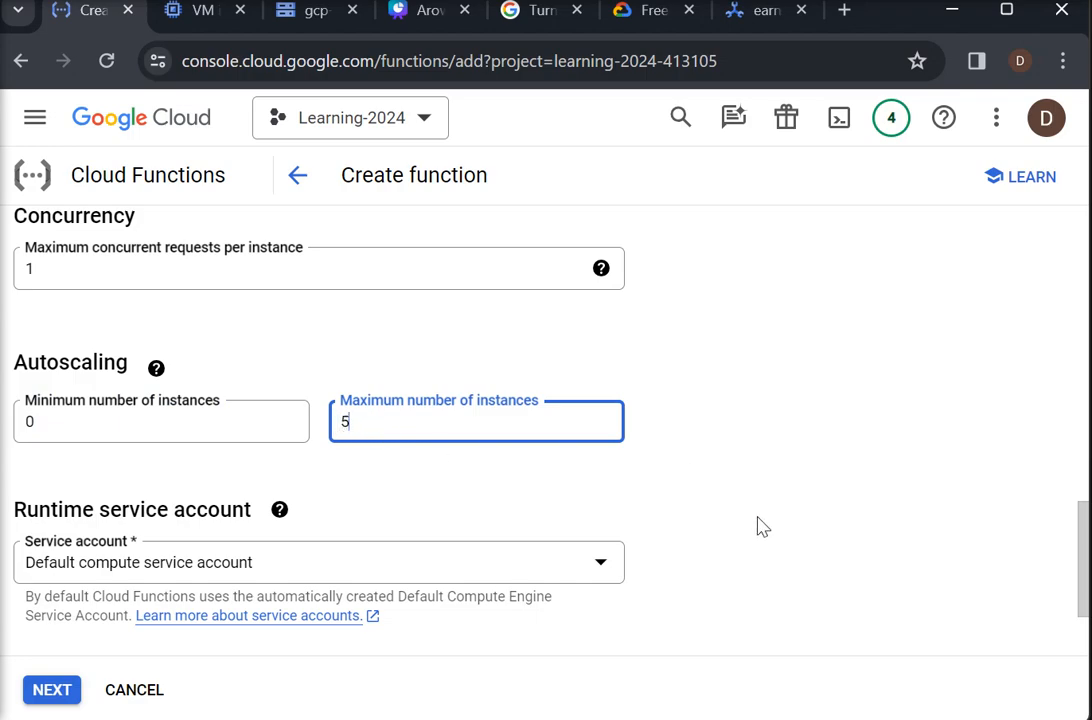
- Add a runtime environment variable named FileExt with the value .csv
drag(1085, 553, 1082, 610)
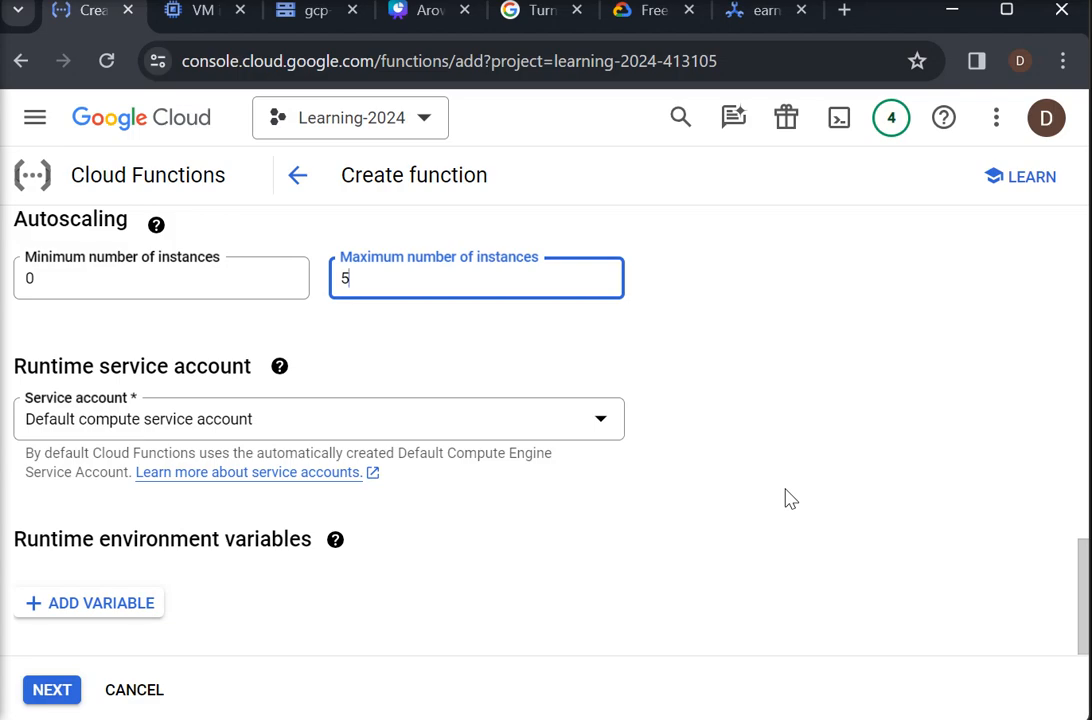
click(118, 606)
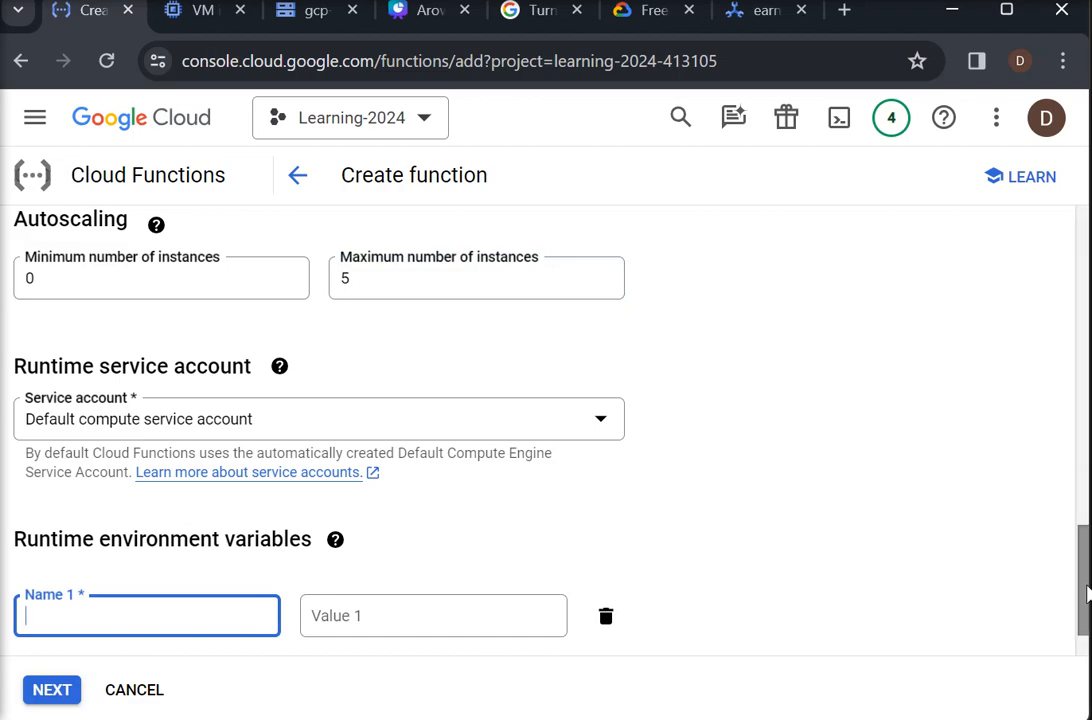
drag(1087, 597, 1087, 665)
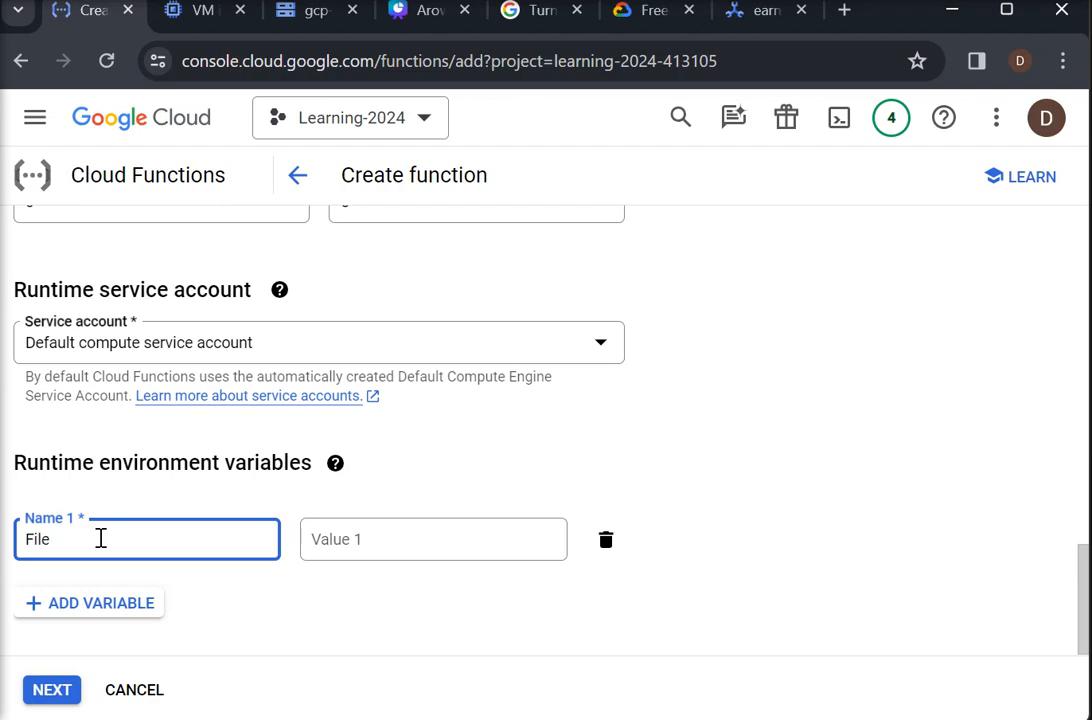
click(370, 537)
text(.csv)
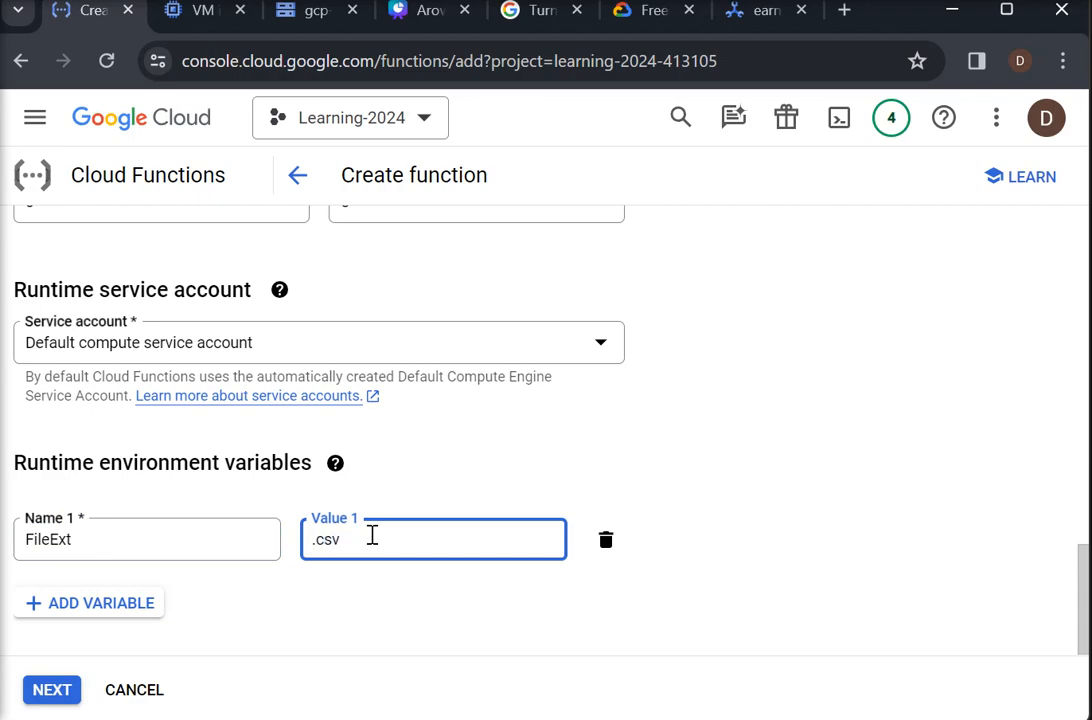
click(821, 536)
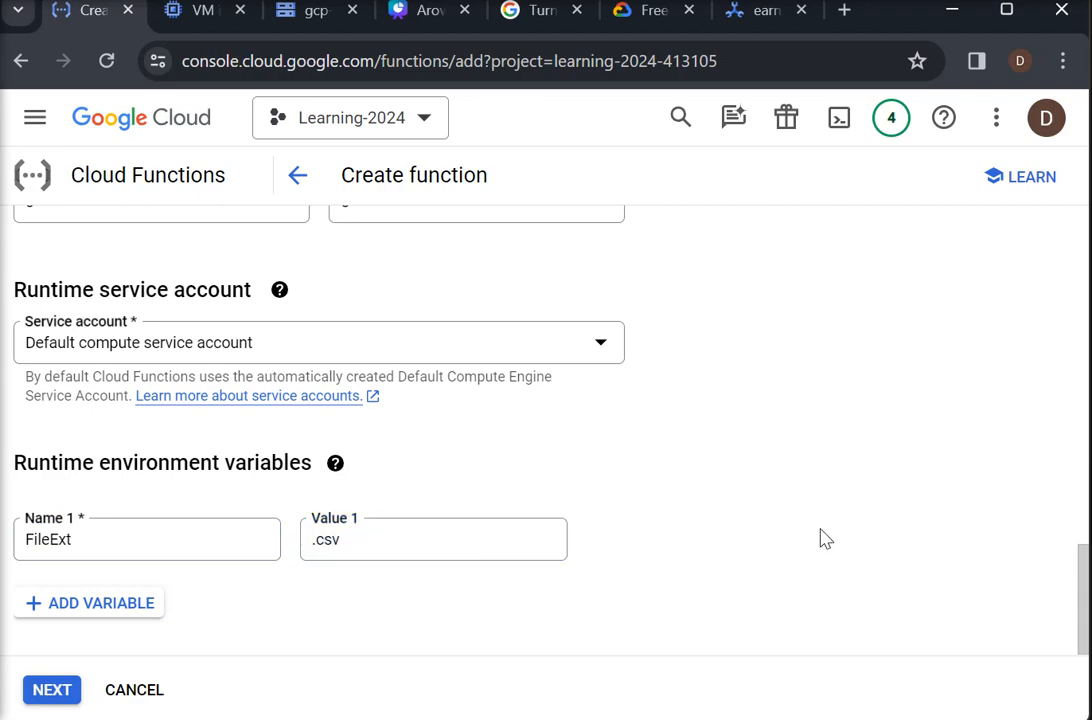
- Add a second runtime environment variable named SourceDir with the value /RawFiles
click(60, 608)
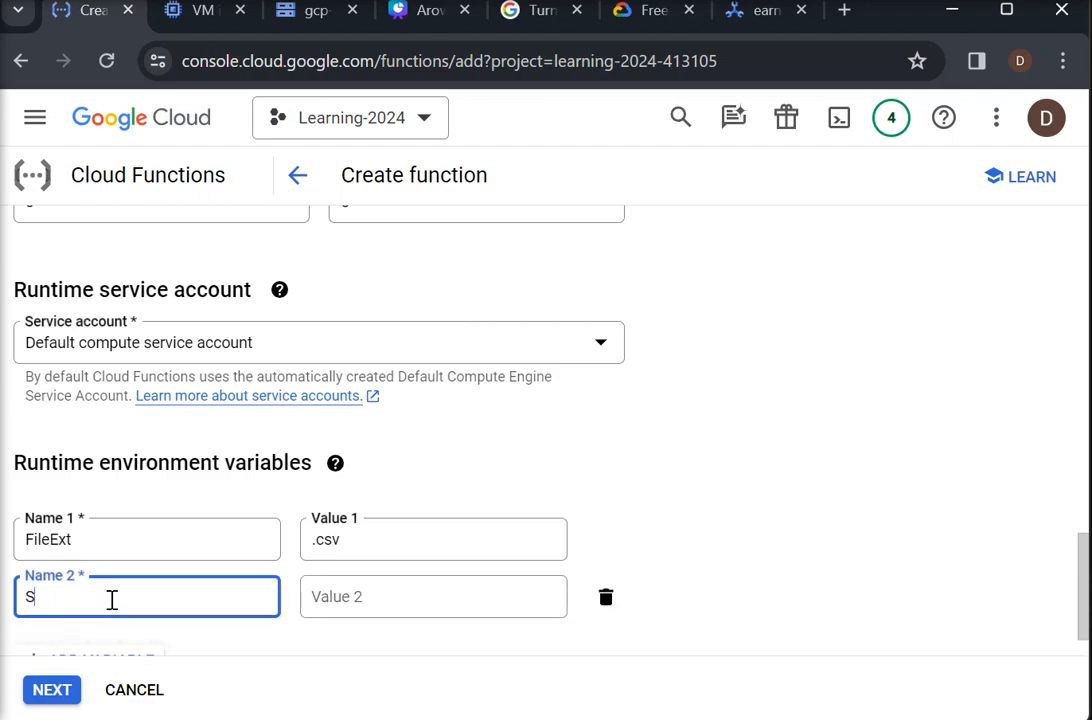
text(SourceDir)
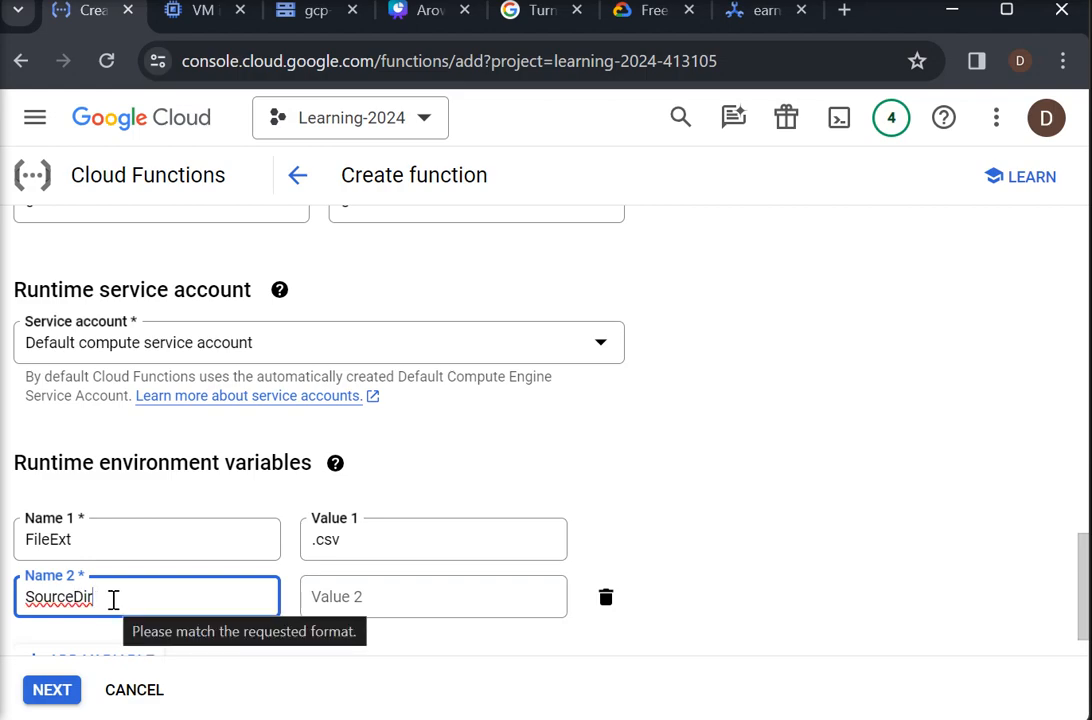
click(375, 612)
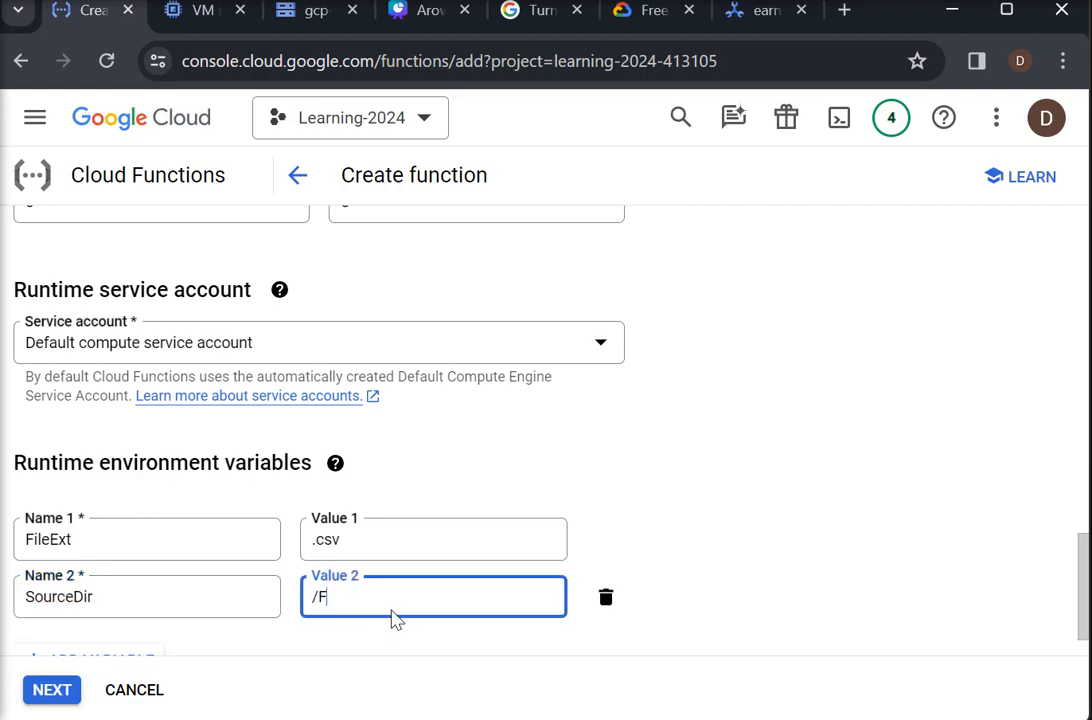
text(/RawFiles)
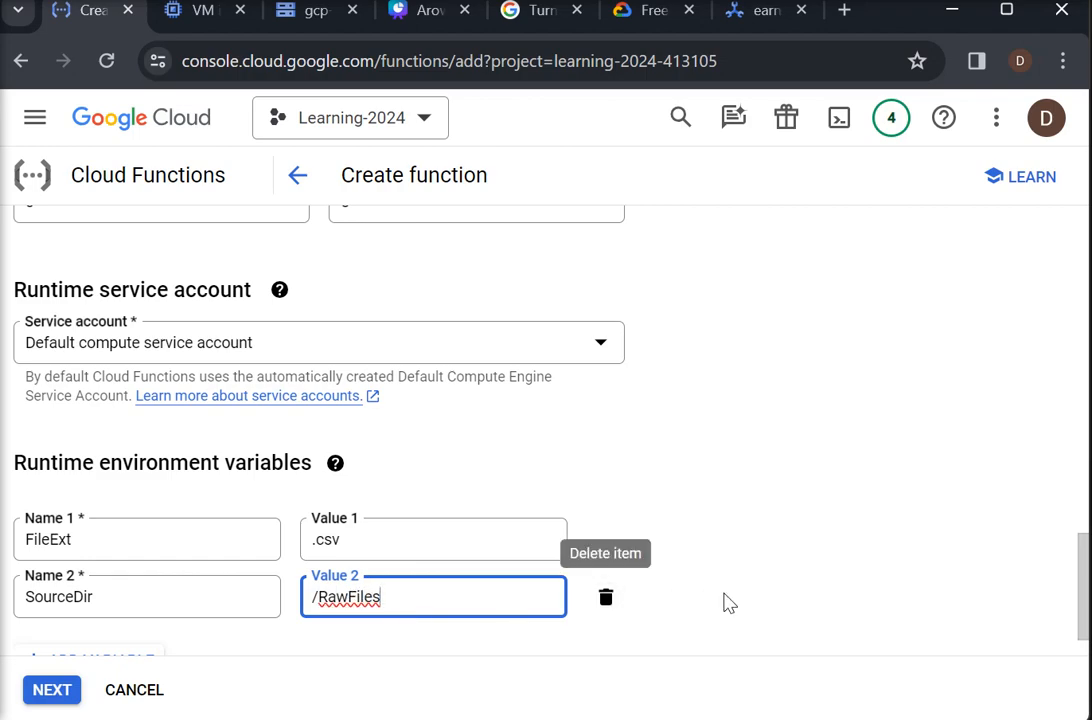
- Continue to the code stage of the function and set the runtime to Python 3.12
scroll(1088, 625, down, 1)
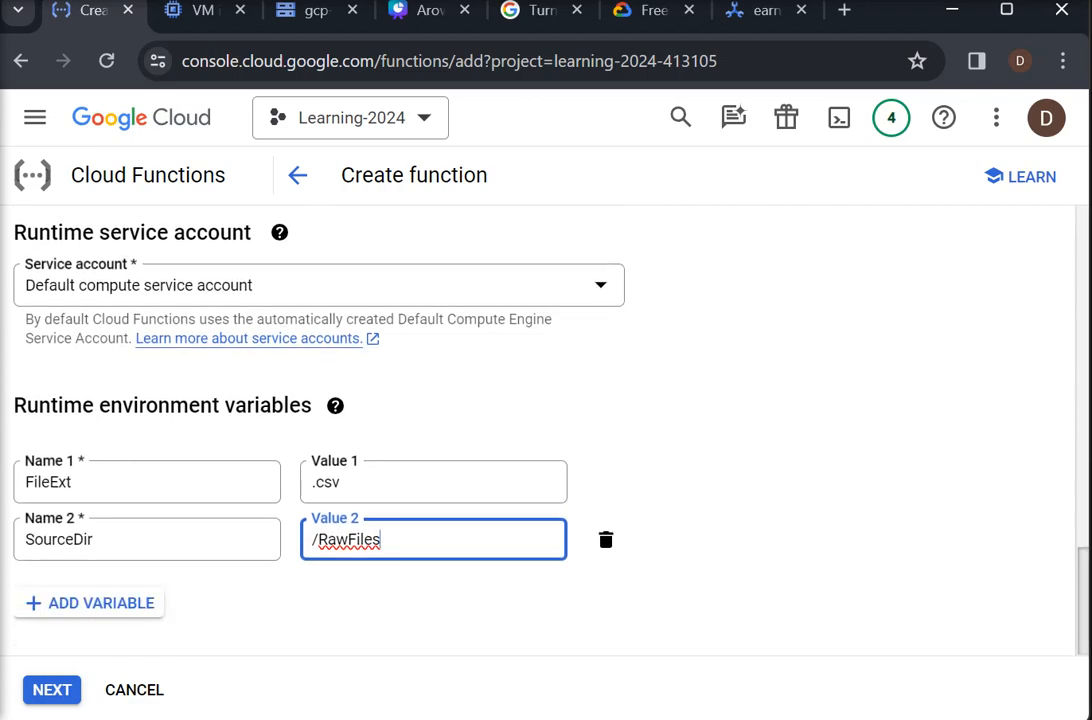
click(47, 697)
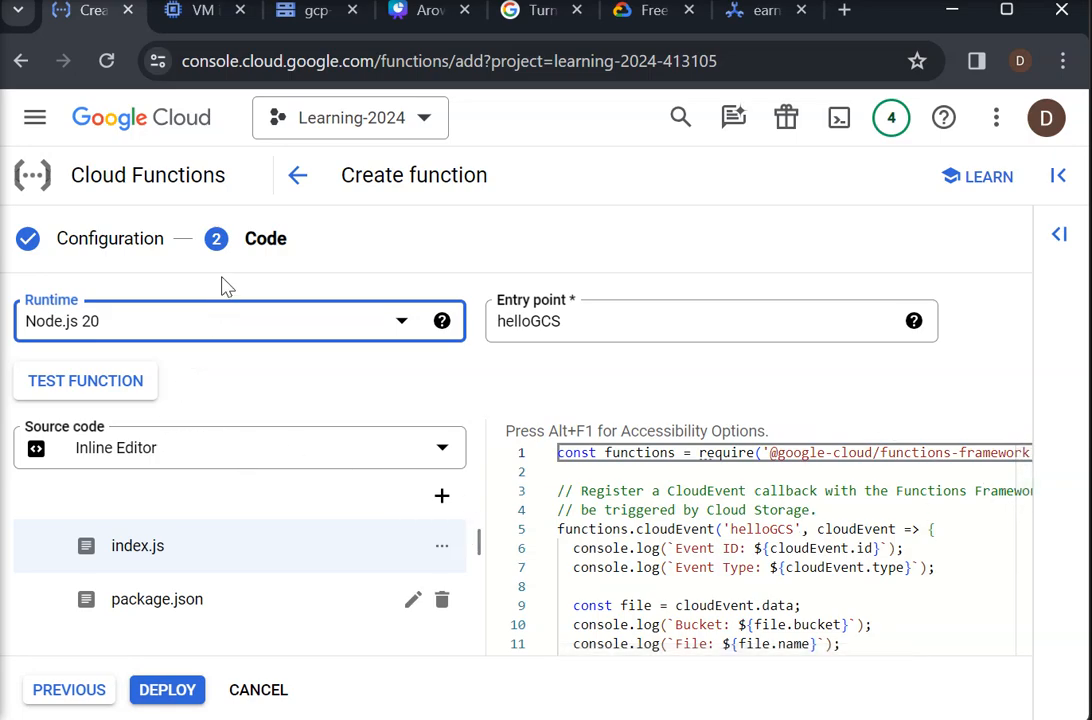
click(400, 322)
drag(412, 443, 400, 536)
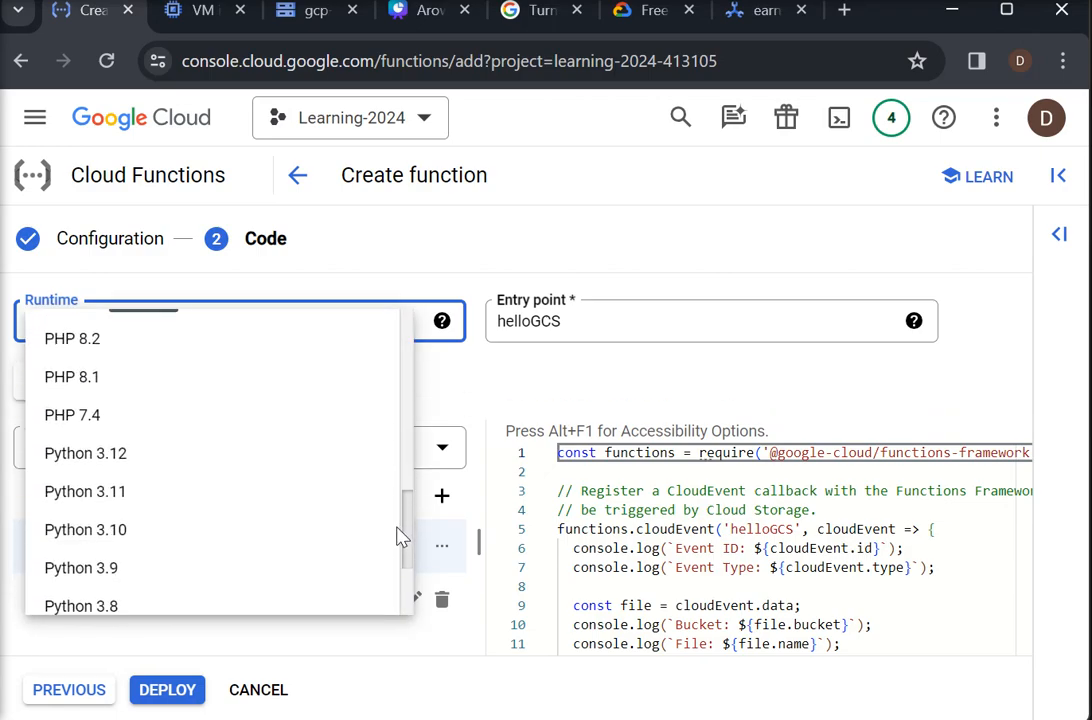
click(125, 455)
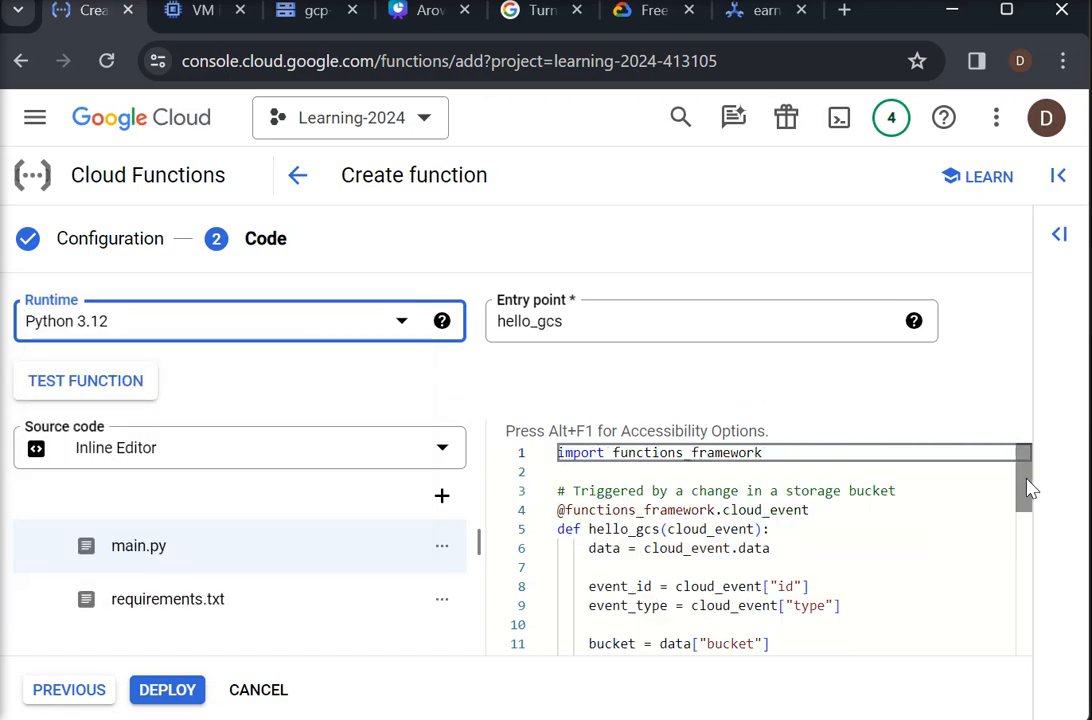
- Add the line "import io, json" below the functions_framework import in main.py
mouse_move(1032, 490)
mouse_down()
mouse_move(1027, 500)
mouse_move(1024, 473)
mouse_up()
click(777, 458)
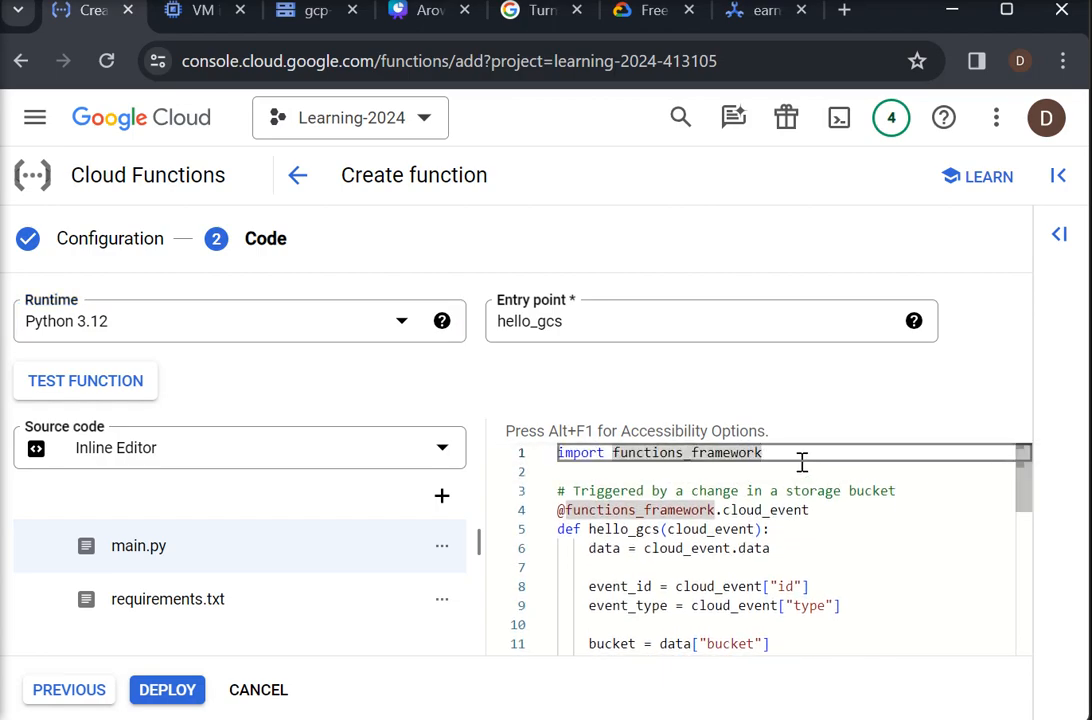
key(Return)
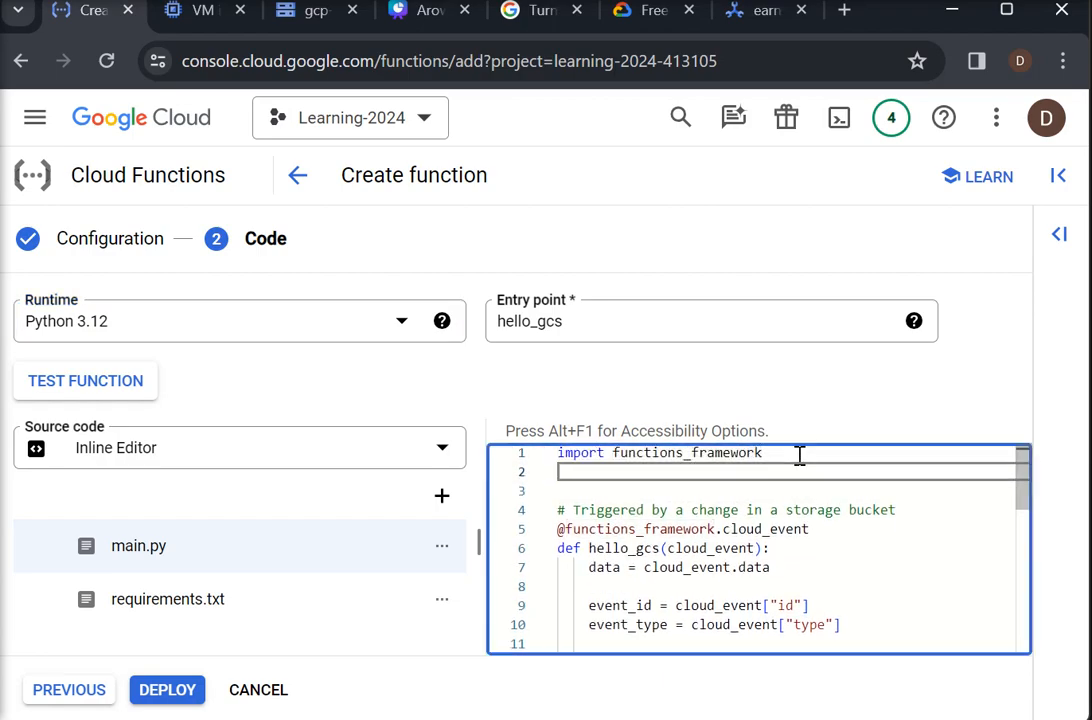
text(imp)
text(ort id)
text(, json)
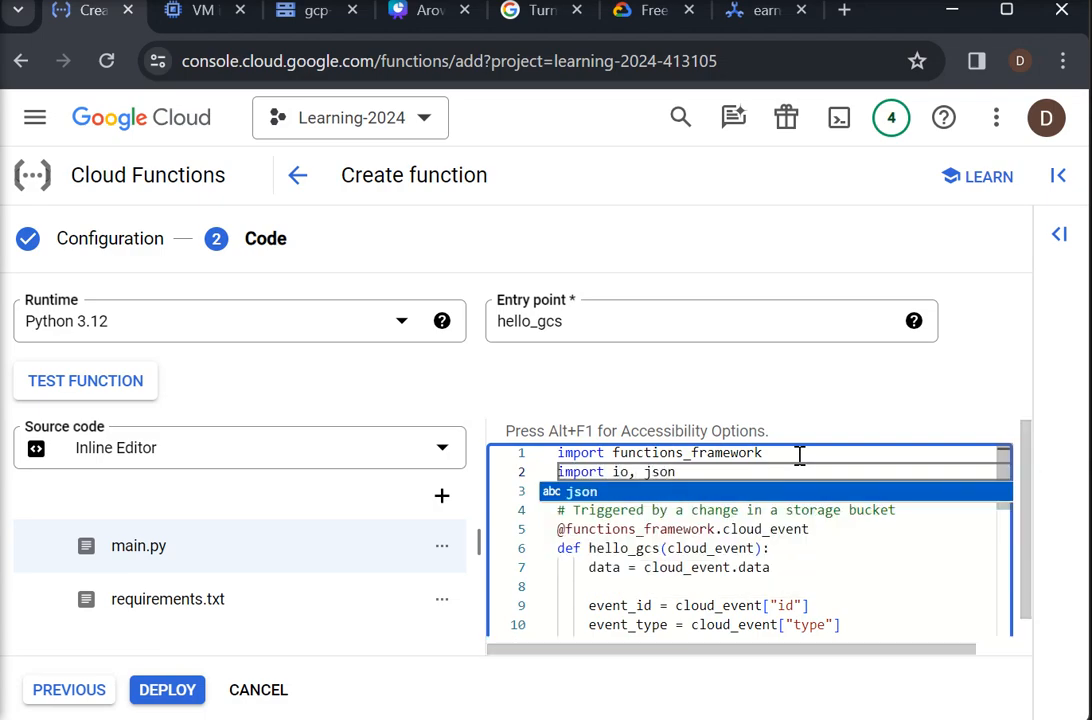
click(850, 548)
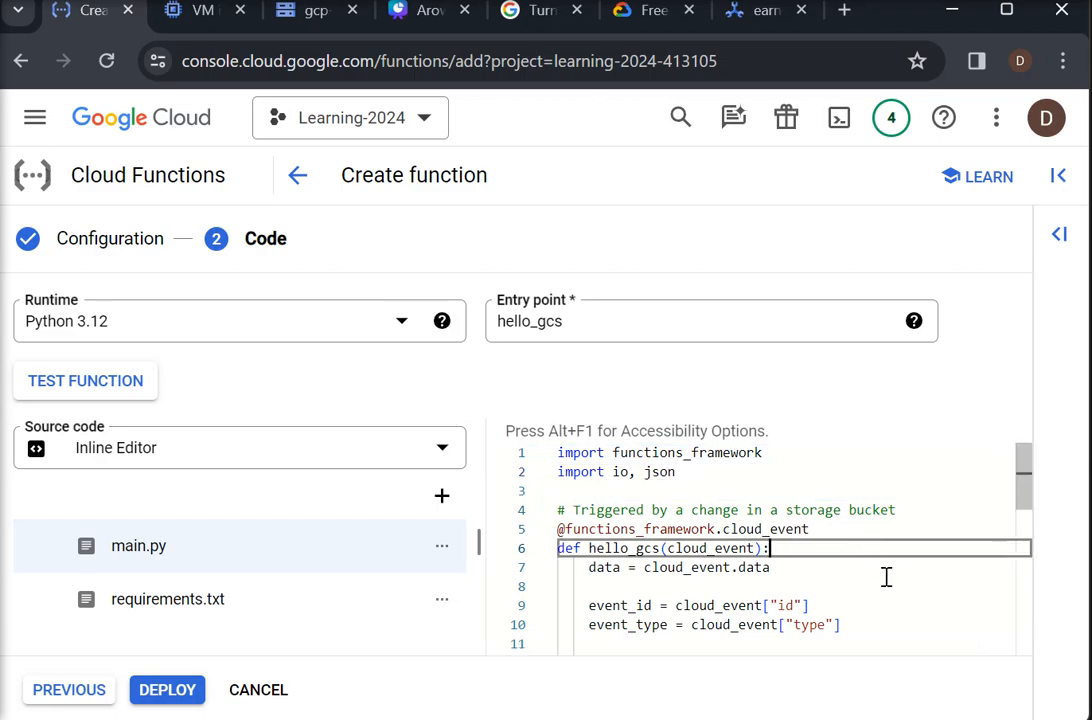
- Rename the hello_gcs function in main.py to main_gcs and set the entry point to main_gcs as well
mouse_move(1027, 502)
mouse_down()
mouse_move(1030, 555)
mouse_move(1026, 512)
mouse_up()
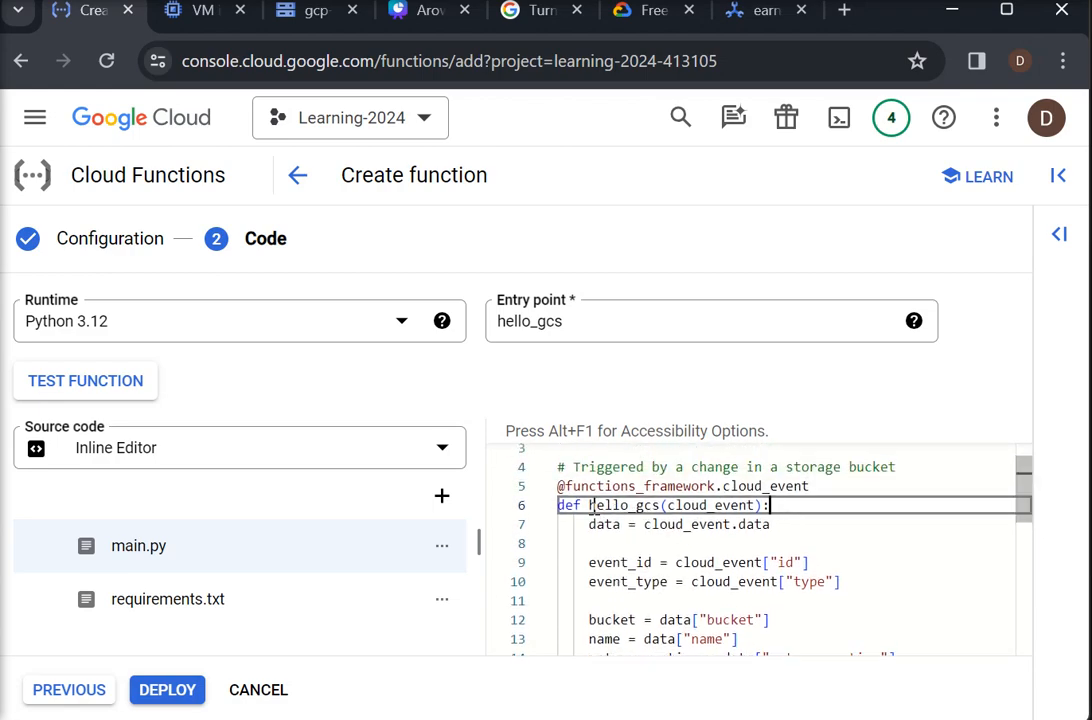
drag(590, 506, 629, 505)
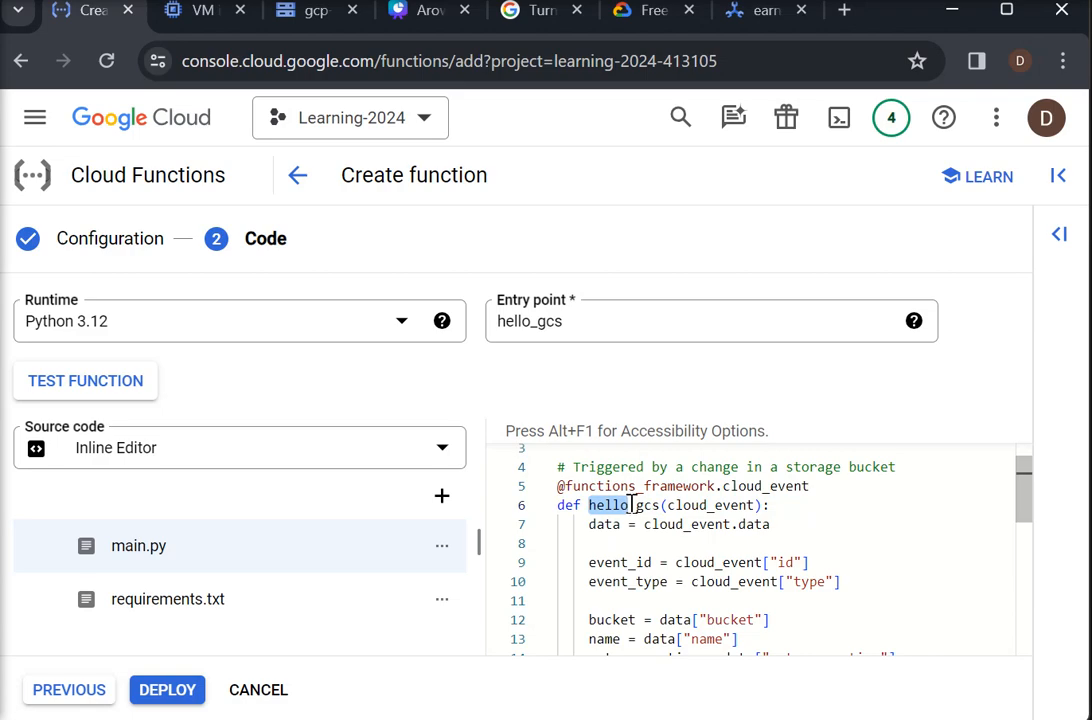
text(main)
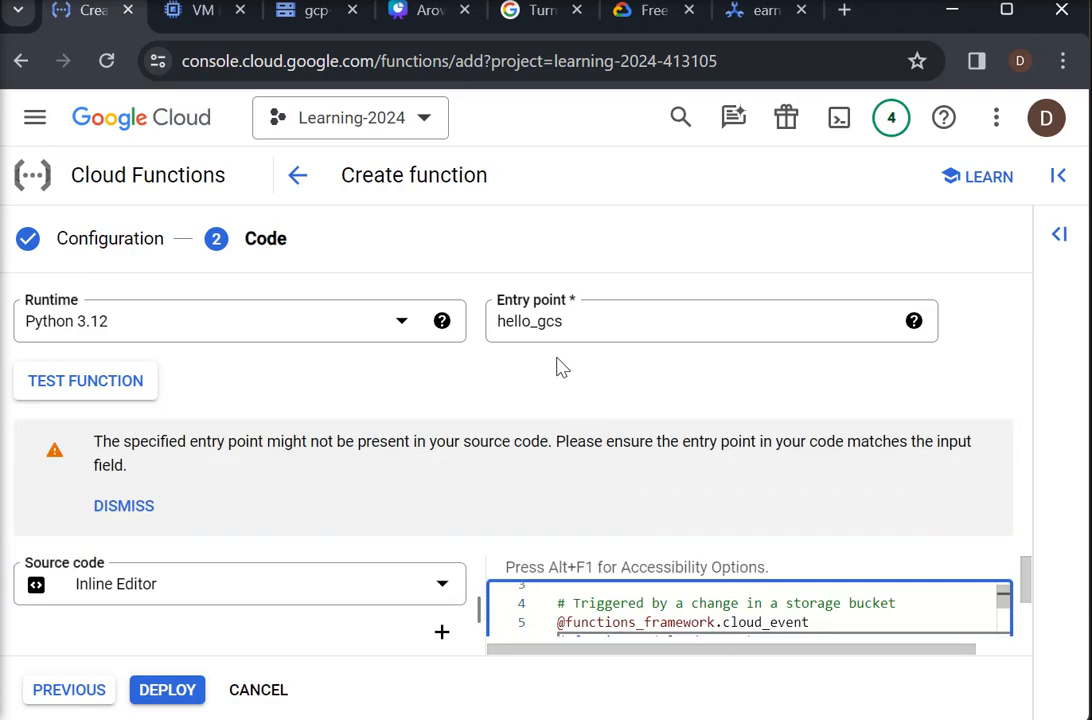
click(514, 320)
drag(528, 321, 496, 322)
text(main)
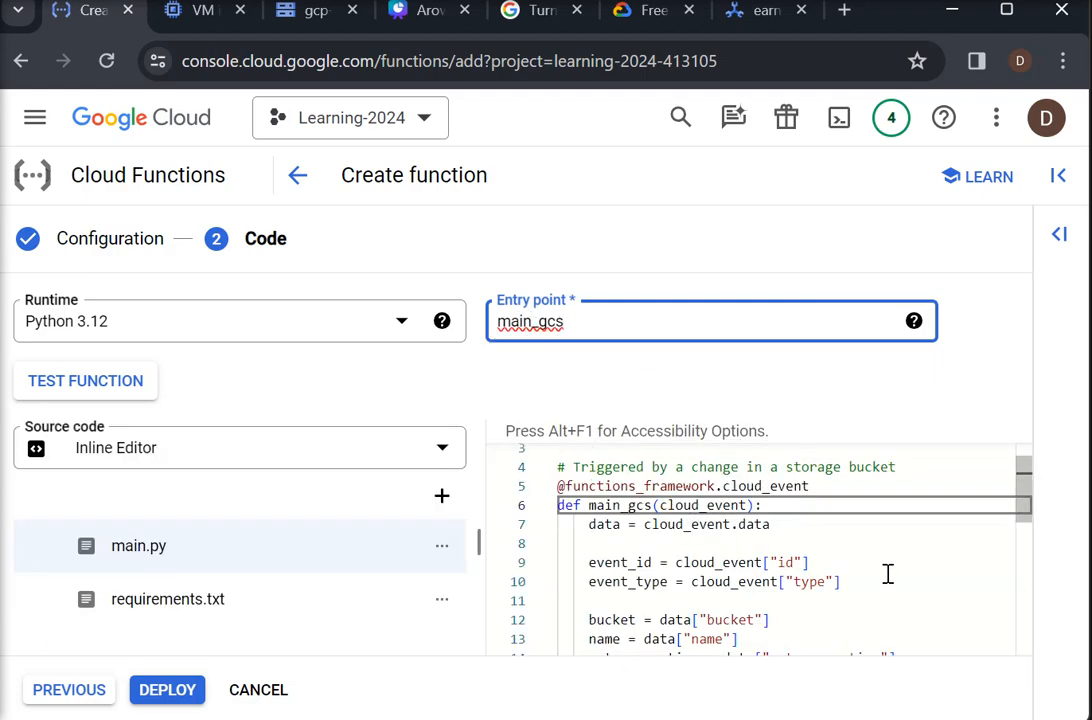
- Insert a print(data) statement in main_gcs, separated by a blank line from the data = cloud_event.data assignment
mouse_move(1024, 515)
mouse_down()
mouse_move(1027, 555)
mouse_move(1029, 514)
mouse_up()
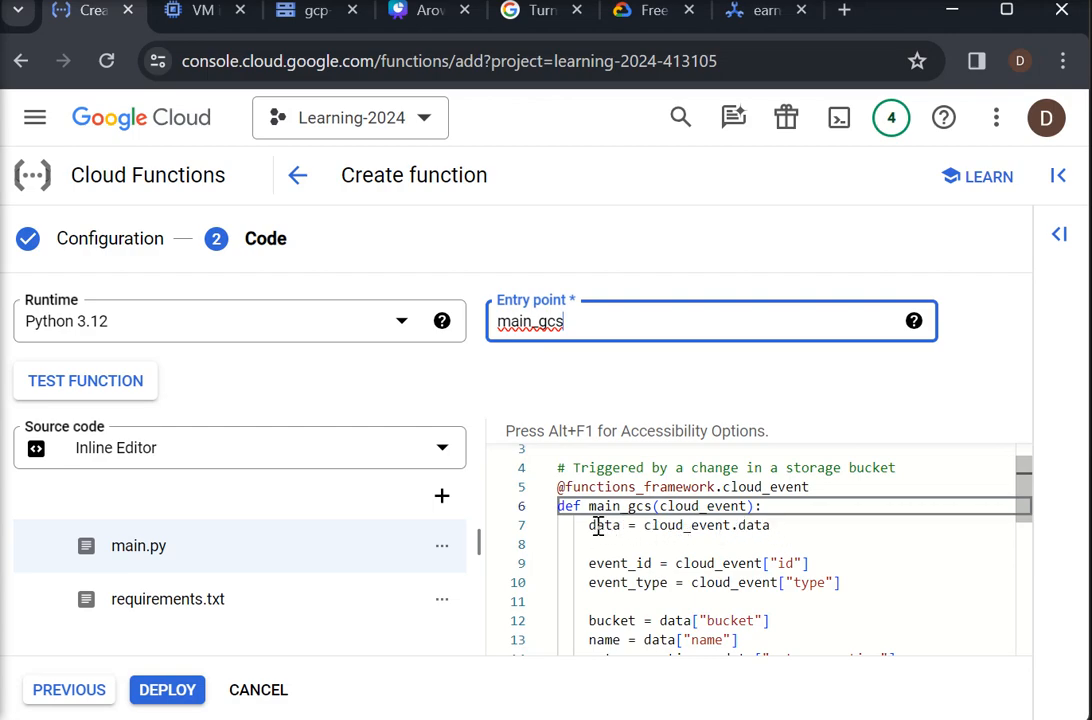
click(629, 546)
click(829, 527)
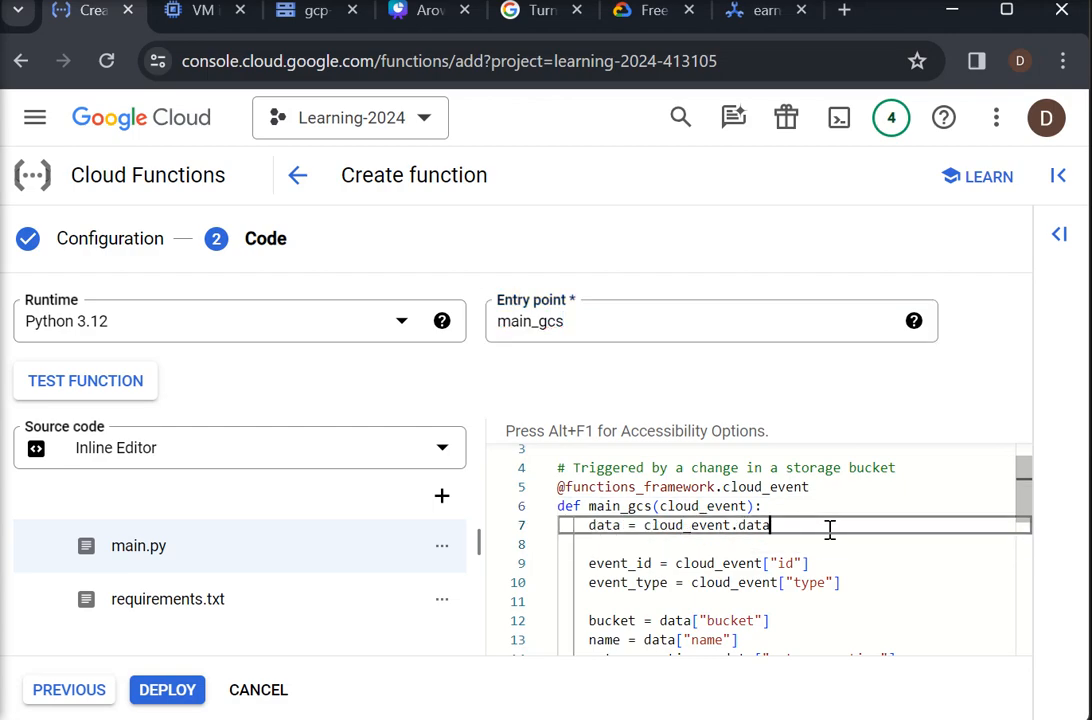
key(Return)
key(Return)
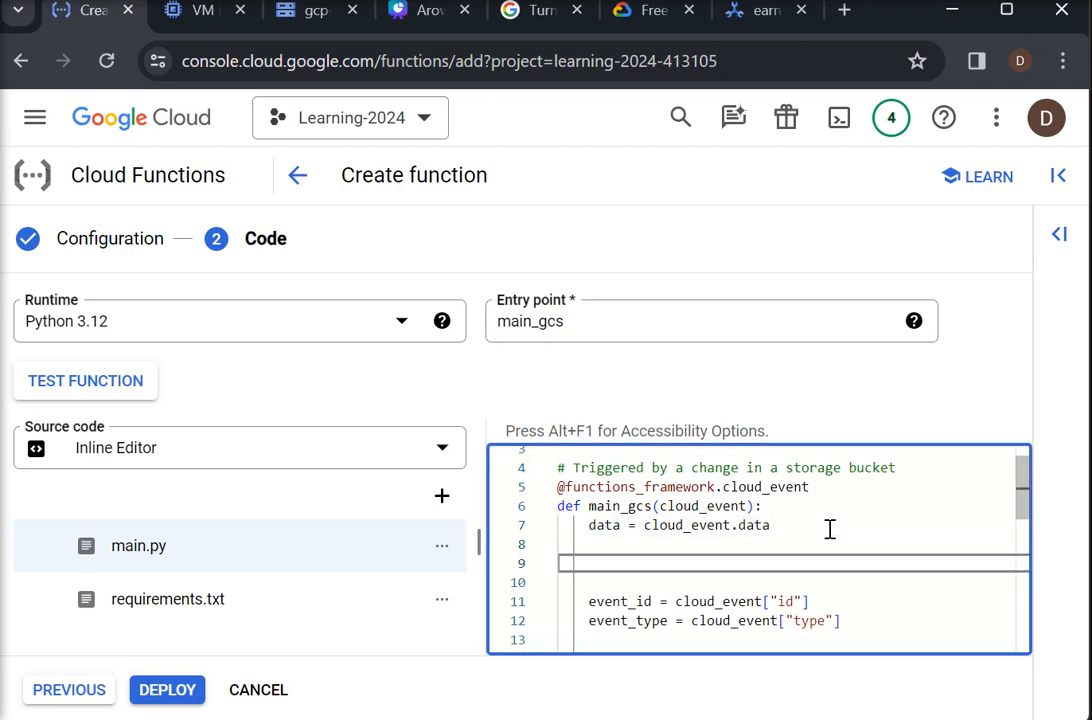
text(print)
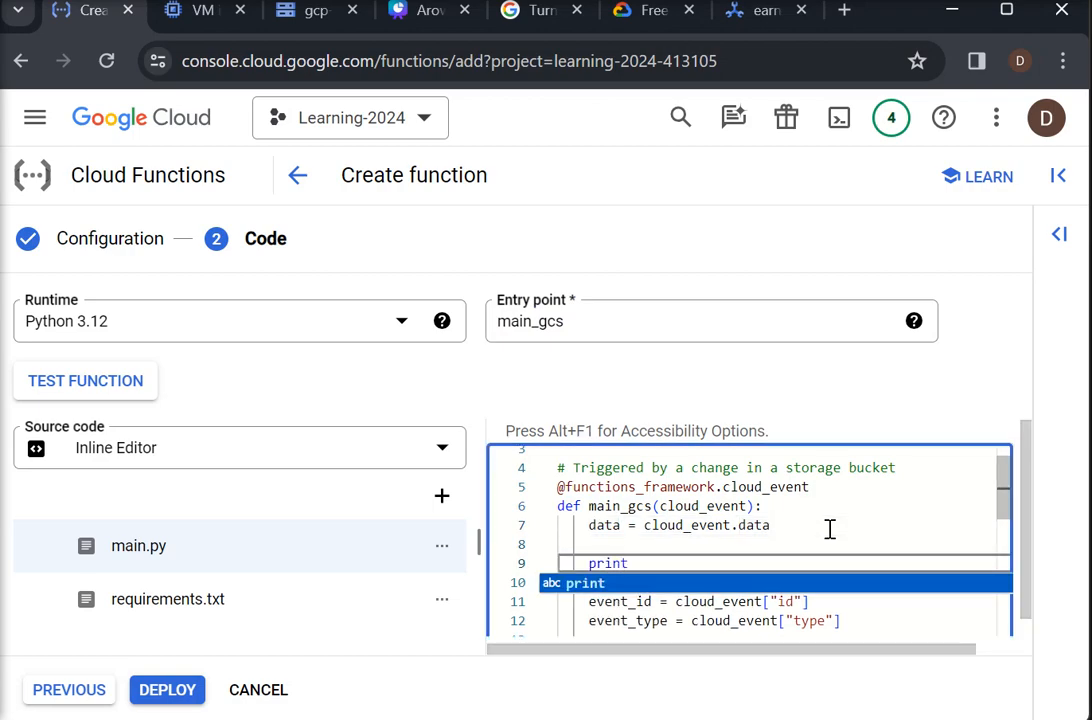
text(()
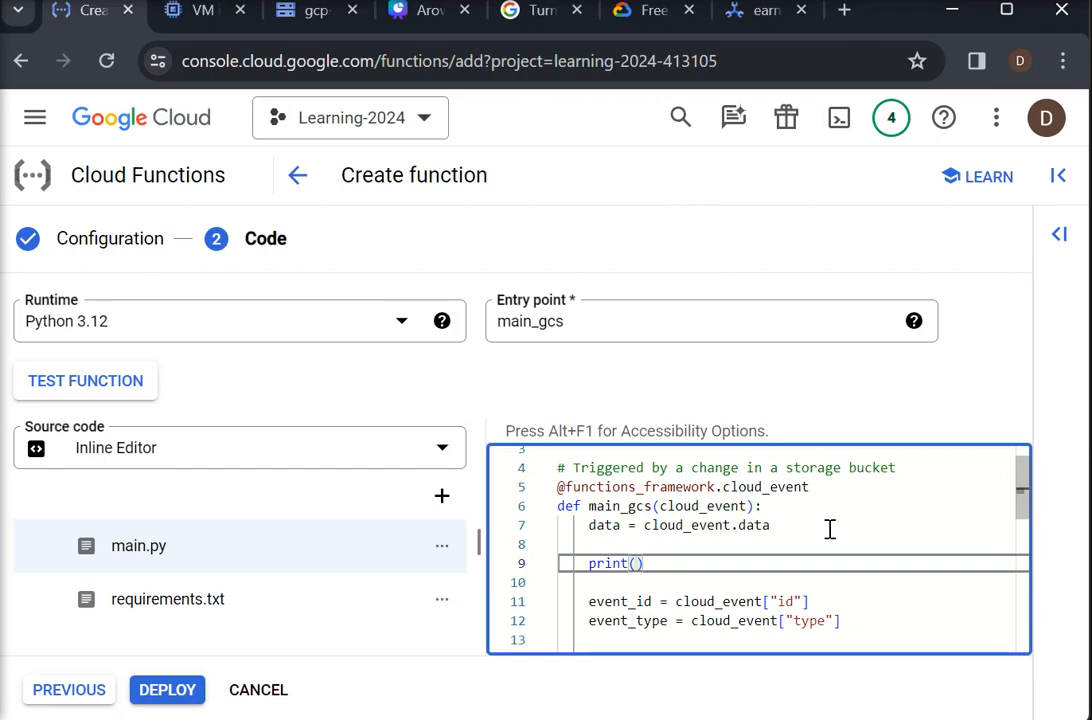
text(data)
click(828, 526)
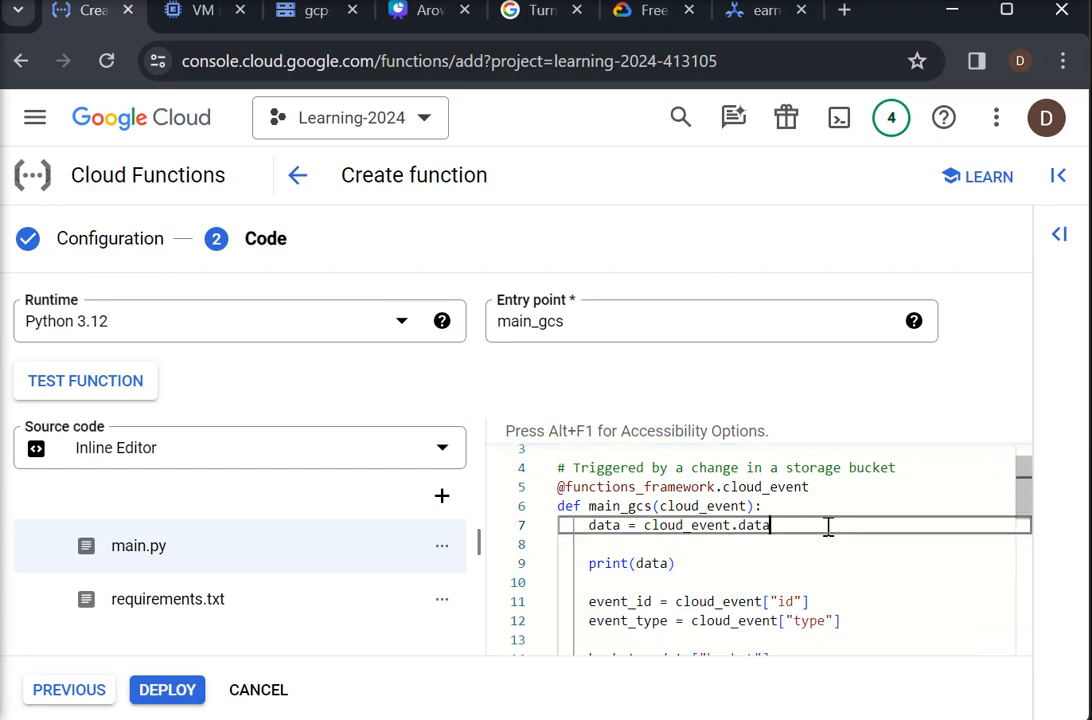
- Review the bucket and name assignments and the print statements in main.py, and deploy the function
drag(1024, 505, 1019, 551)
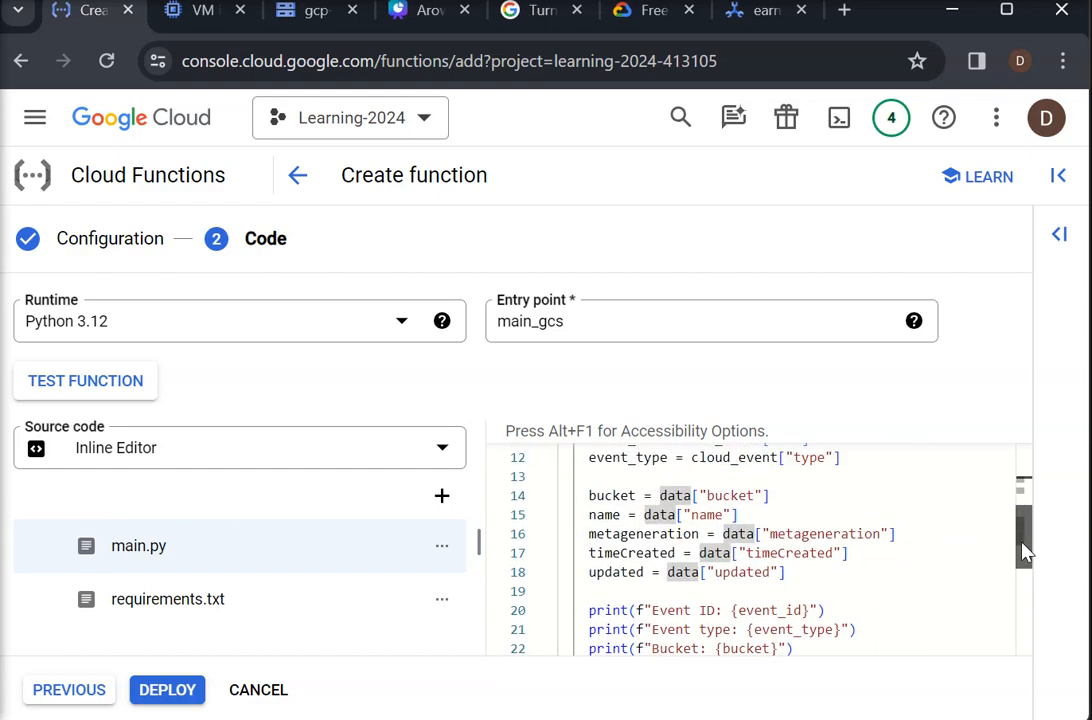
click(730, 496)
click(707, 514)
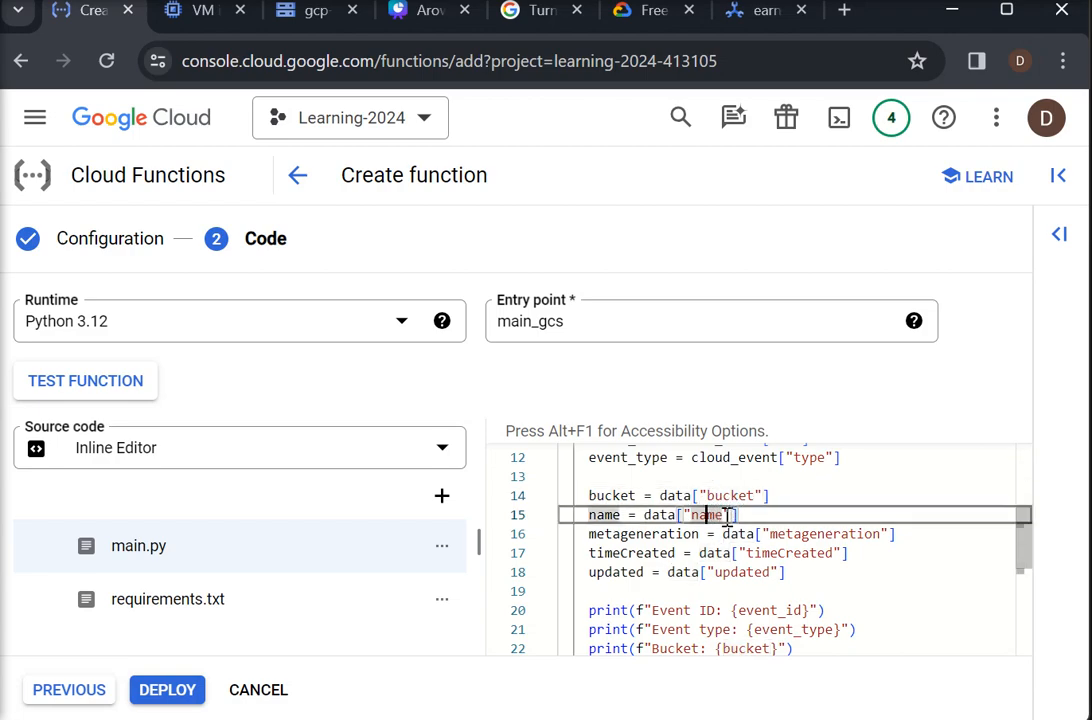
click(765, 518)
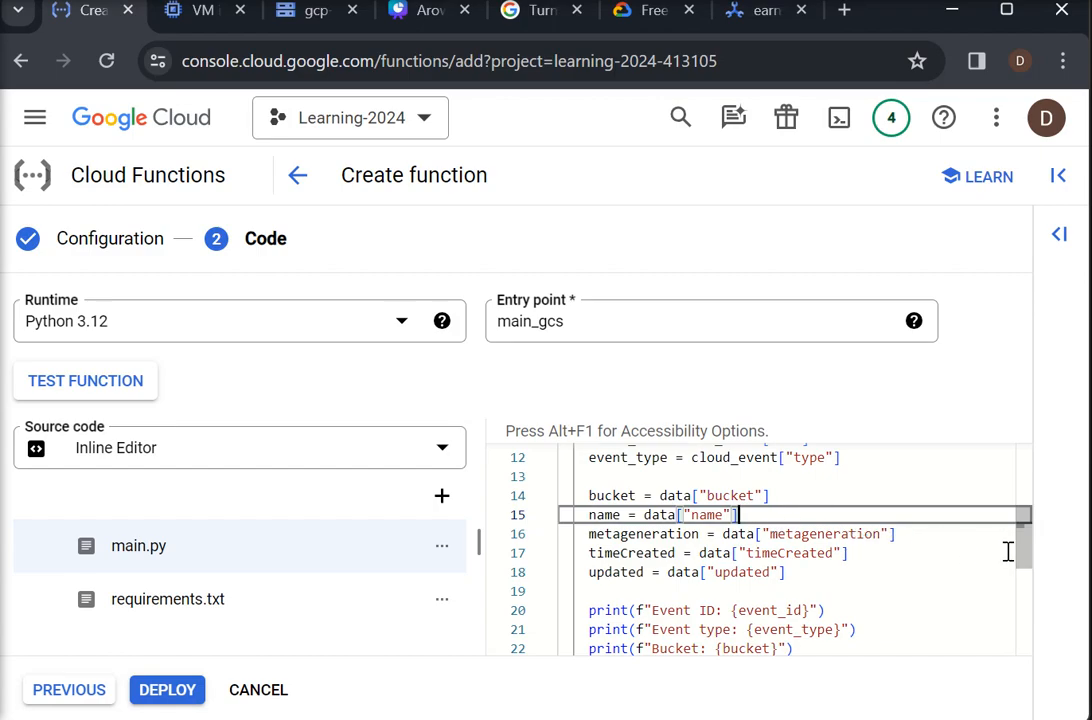
mouse_move(1024, 562)
mouse_down()
mouse_move(1026, 585)
mouse_move(1030, 566)
mouse_up()
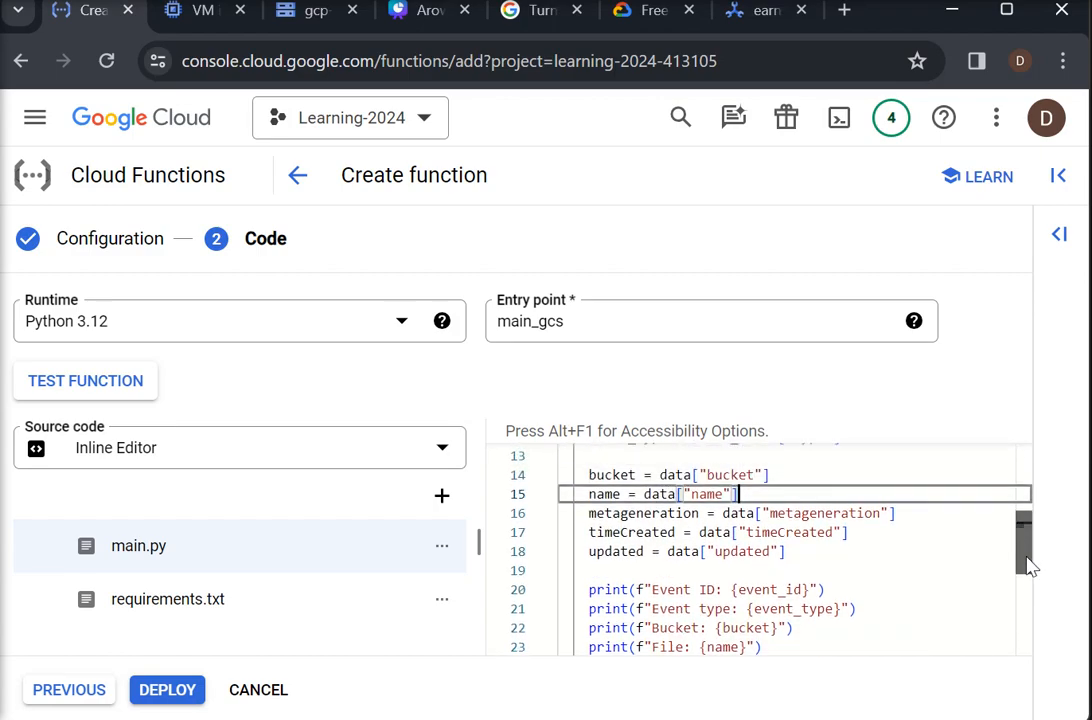
click(167, 690)
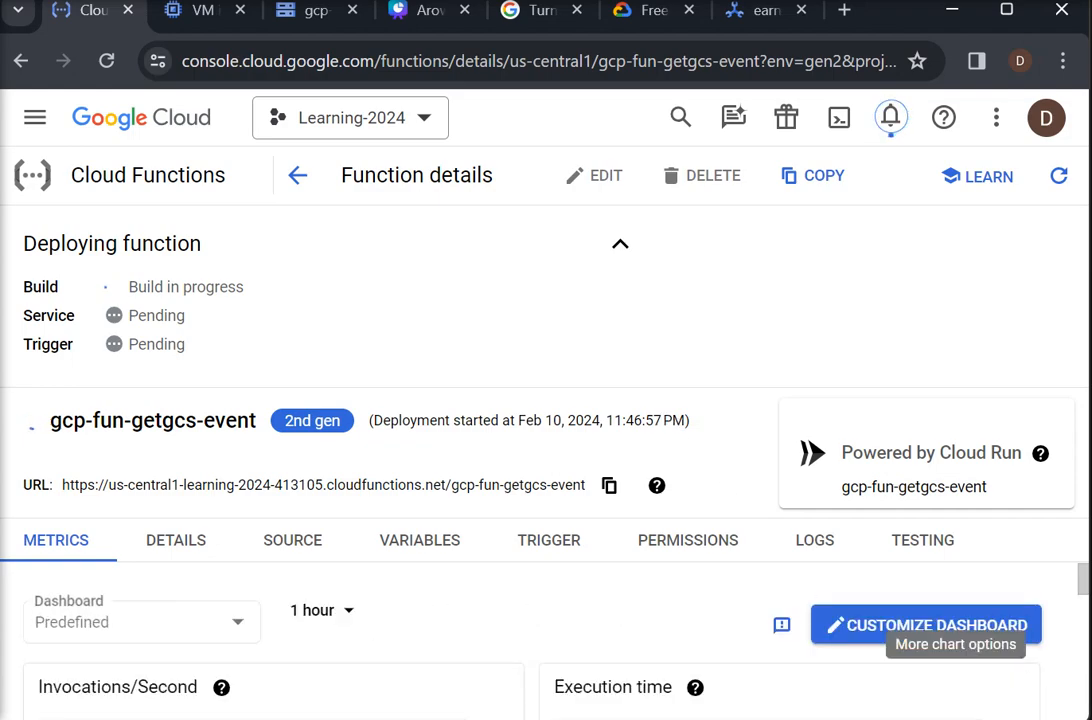
- Collapse the deployment progress and examine the general information in the function's details
mouse_move(1086, 594)
mouse_down()
mouse_move(1075, 646)
mouse_move(1072, 575)
mouse_up()
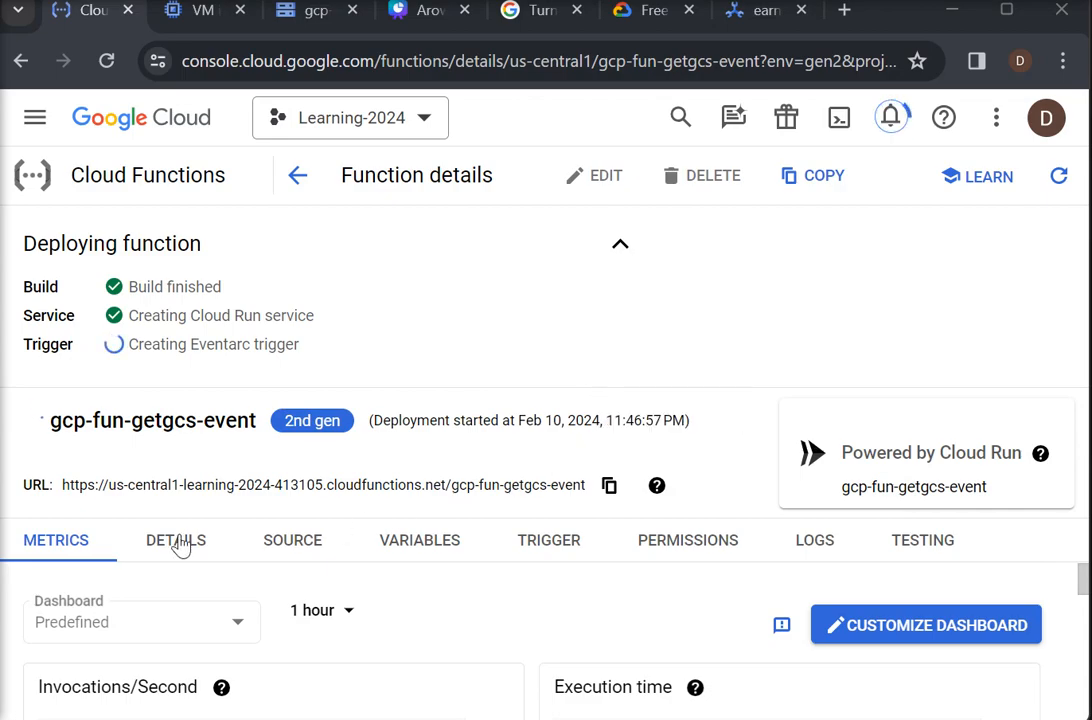
click(622, 252)
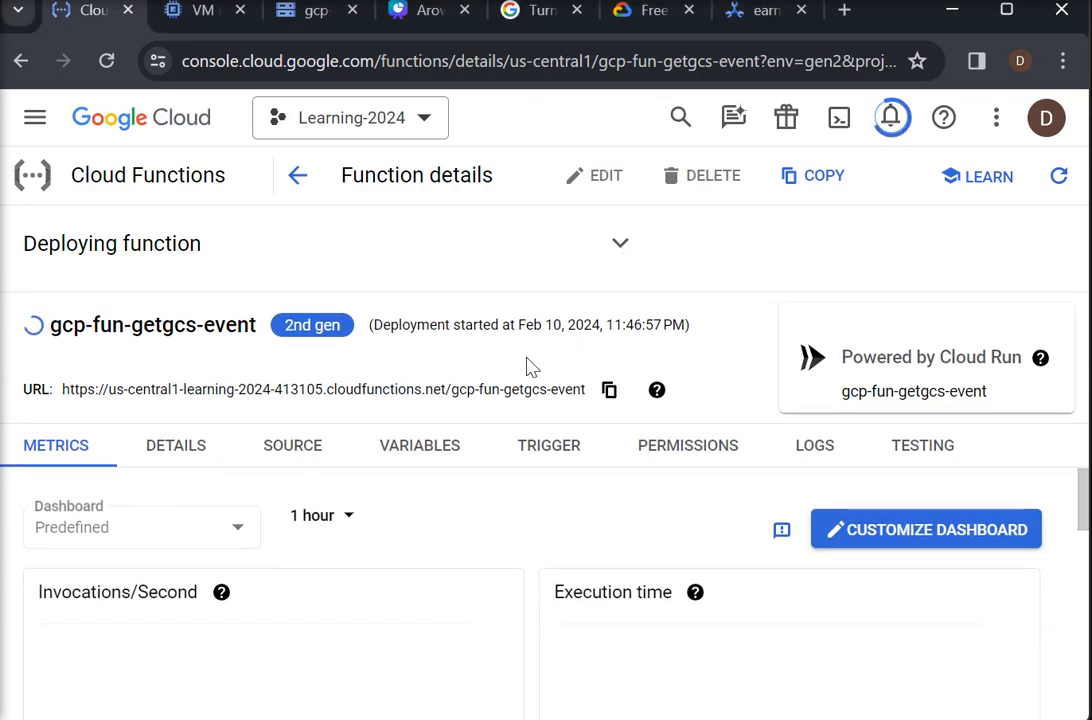
click(172, 458)
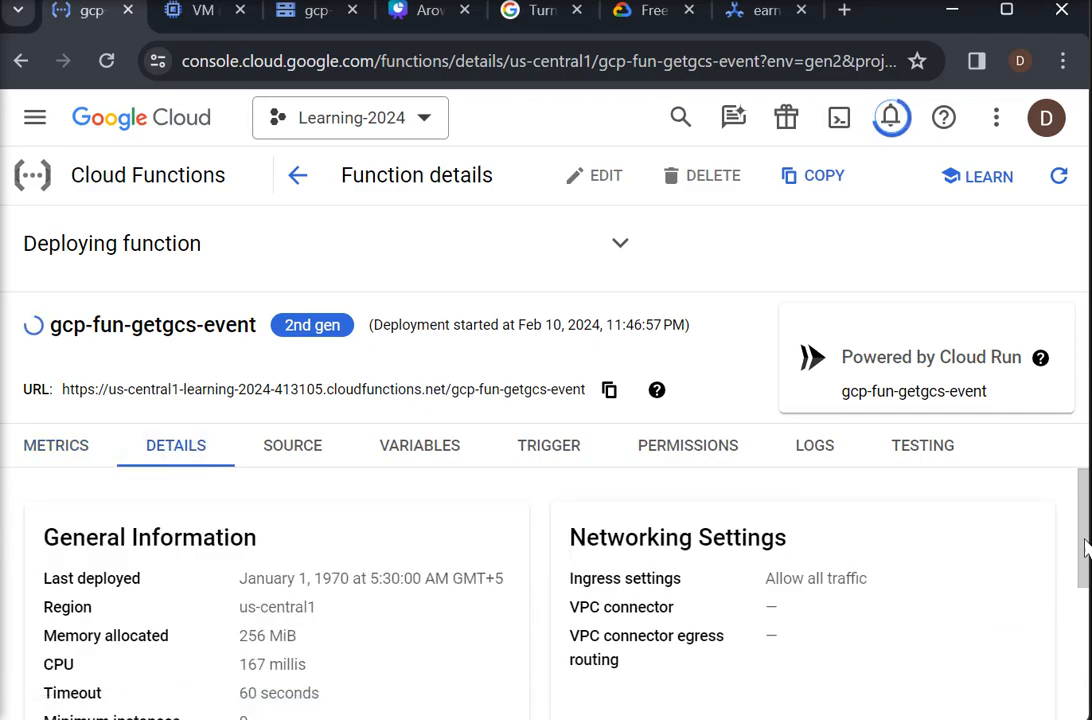
mouse_move(1083, 564)
mouse_down()
mouse_move(1081, 589)
mouse_move(1081, 553)
mouse_up()
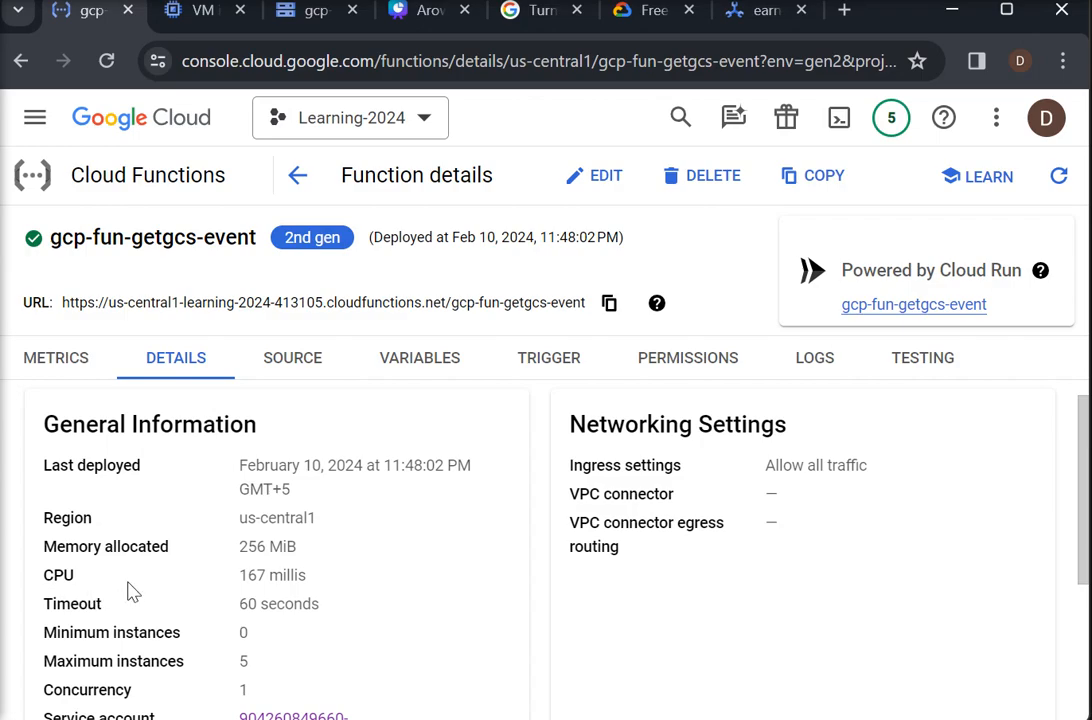
drag(1085, 560, 1081, 660)
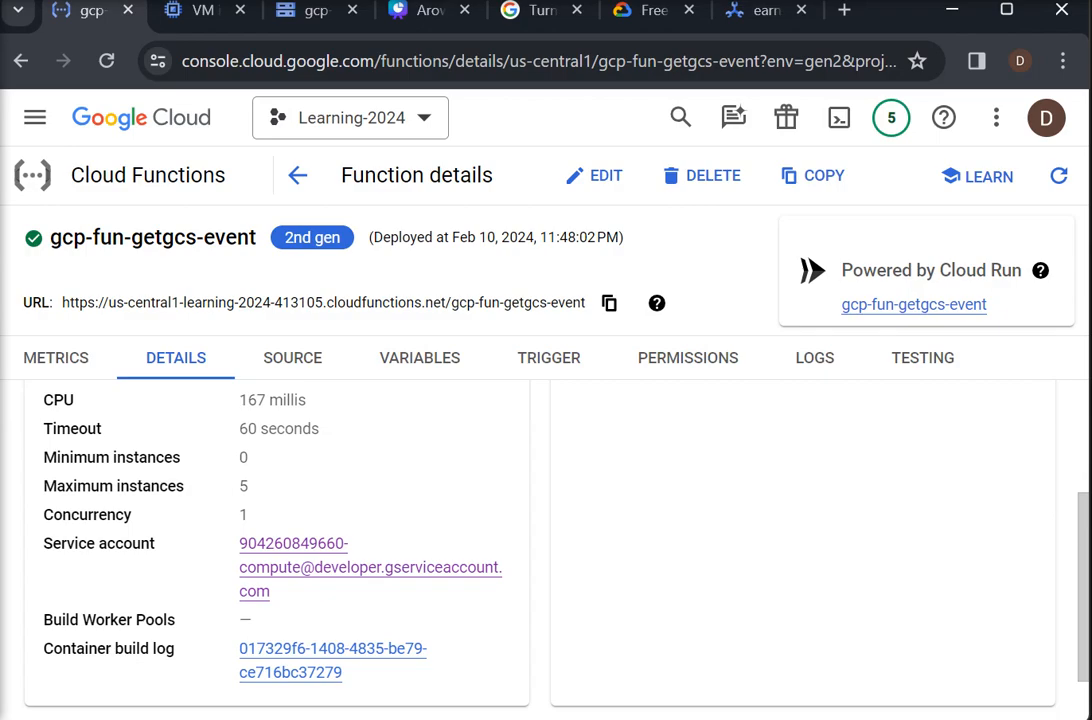
scroll(1075, 566, up, 3)
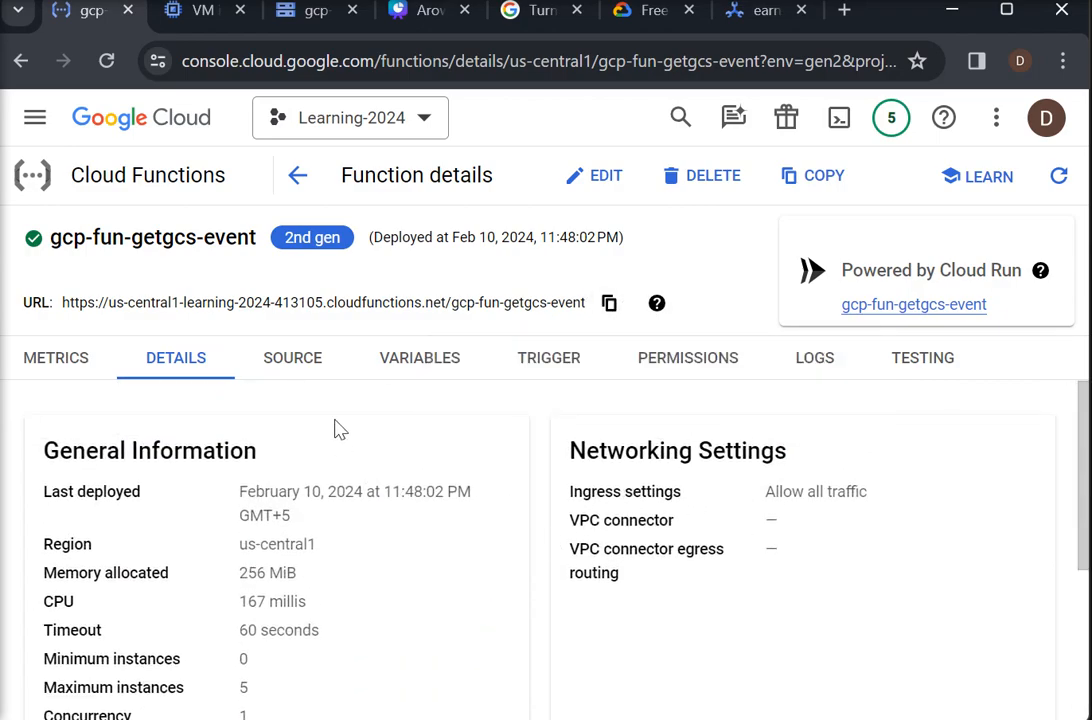
- Examine the deployed function's source code in main.py and its runtime environment variables
click(300, 364)
drag(1072, 512, 1068, 597)
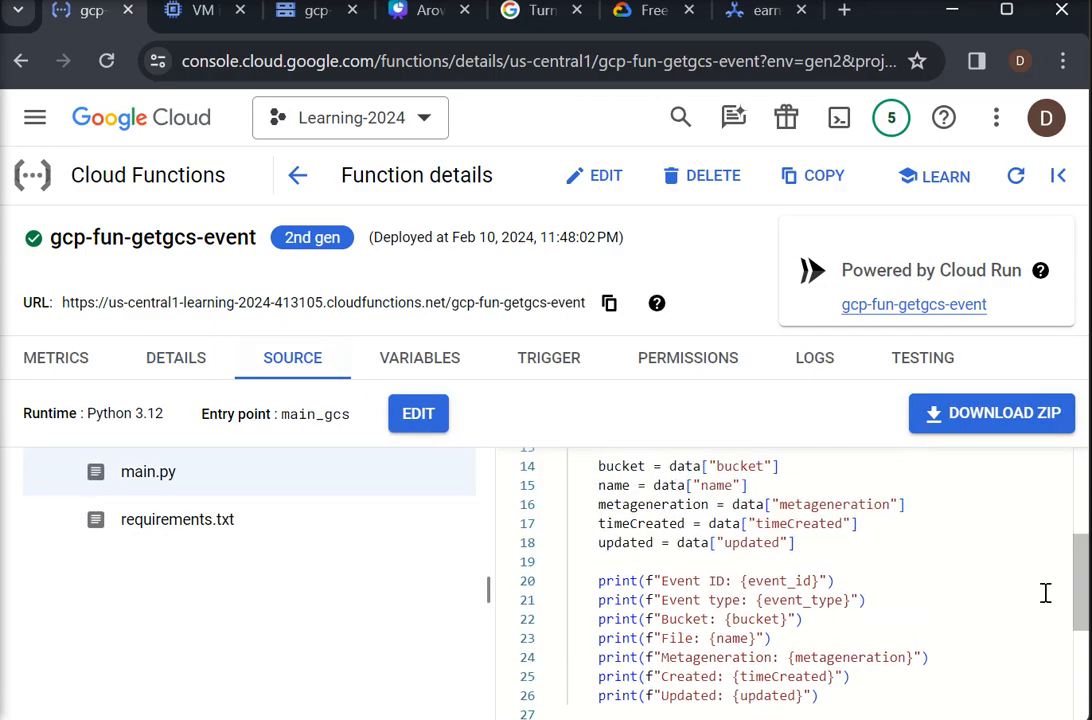
click(443, 362)
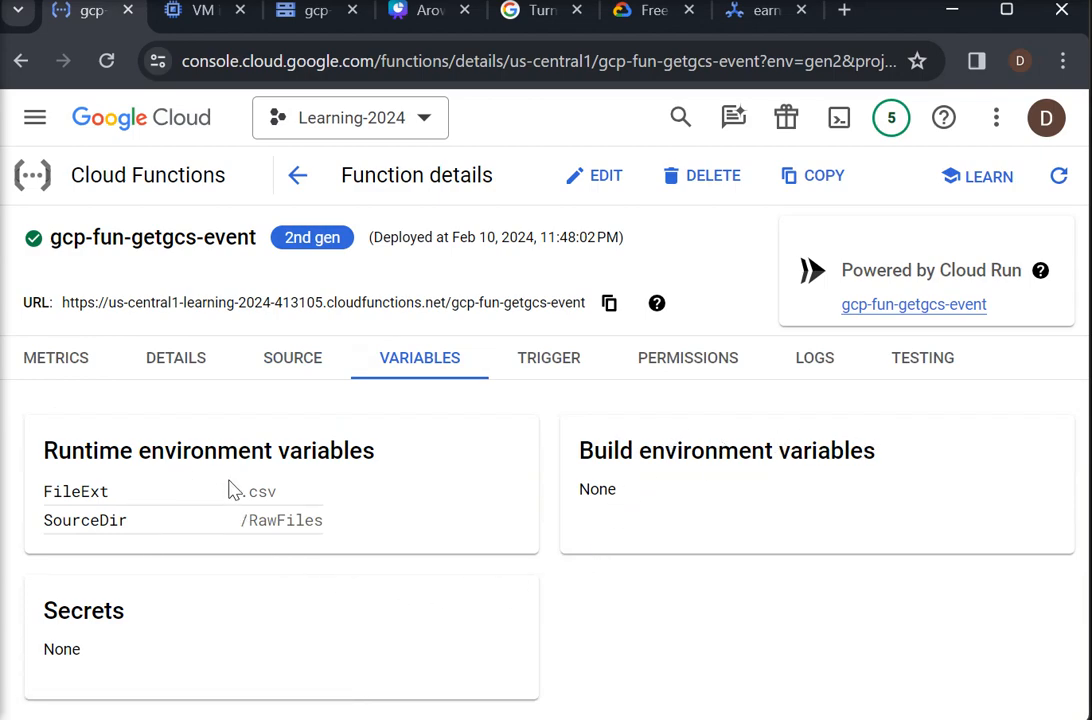
- Examine the function's Eventarc trigger, including its event provider, event type, source bucket, service account and retry setting
click(550, 360)
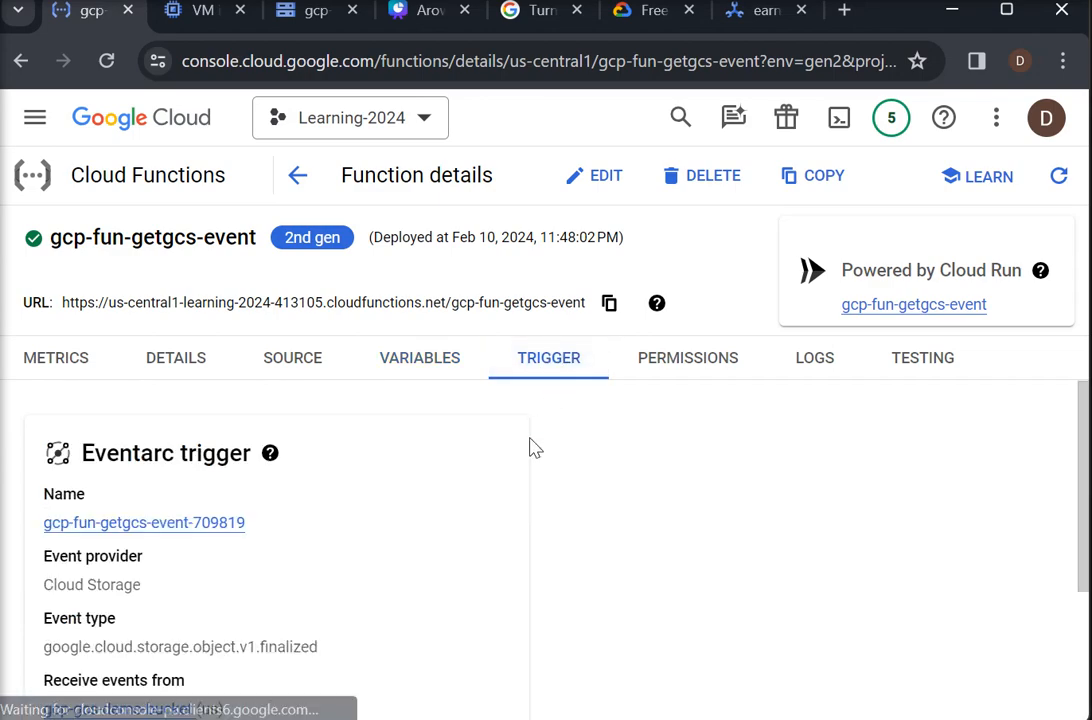
drag(1084, 498, 1070, 544)
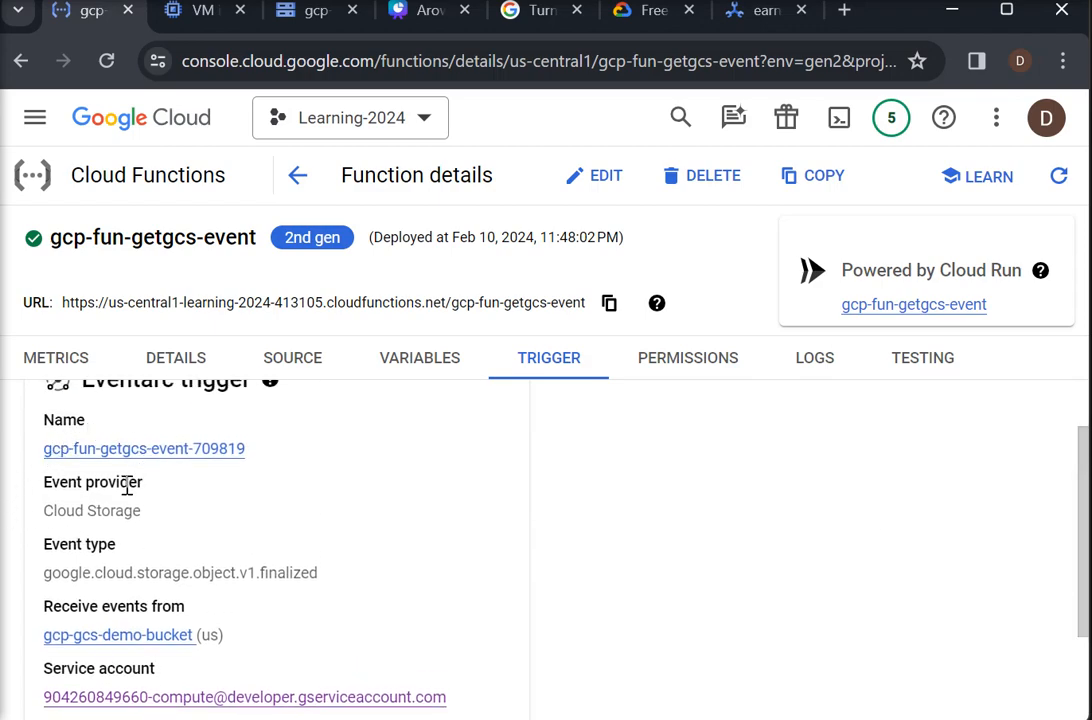
mouse_move(1080, 524)
mouse_down()
mouse_move(1085, 497)
mouse_move(1085, 518)
mouse_up()
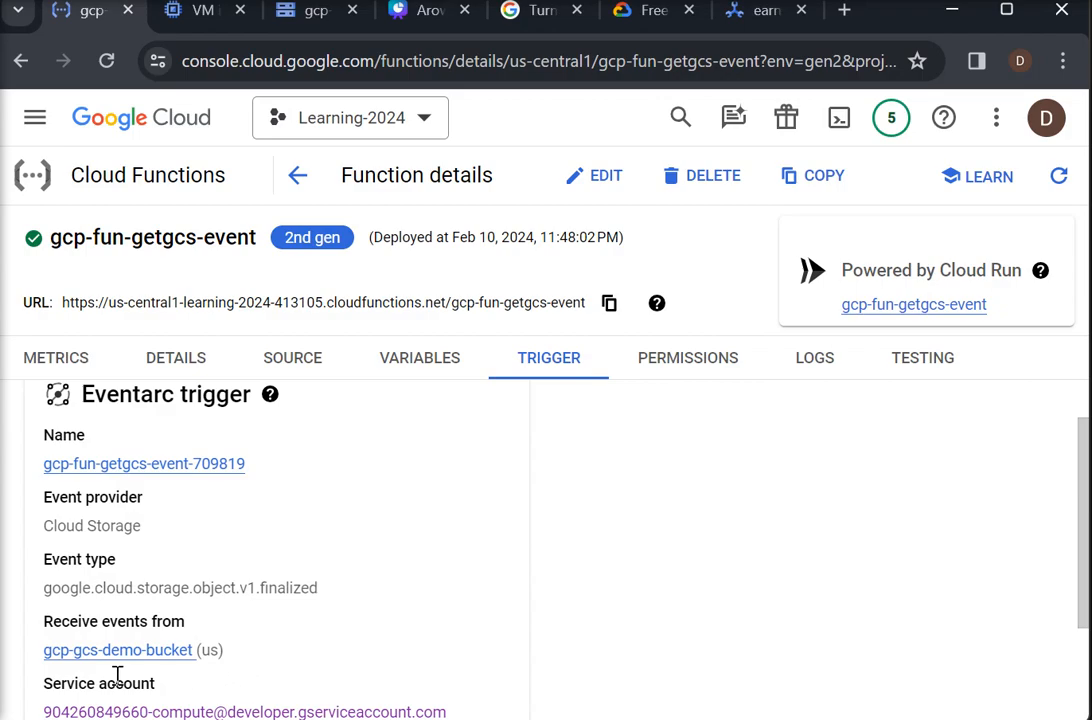
drag(1082, 604, 1078, 712)
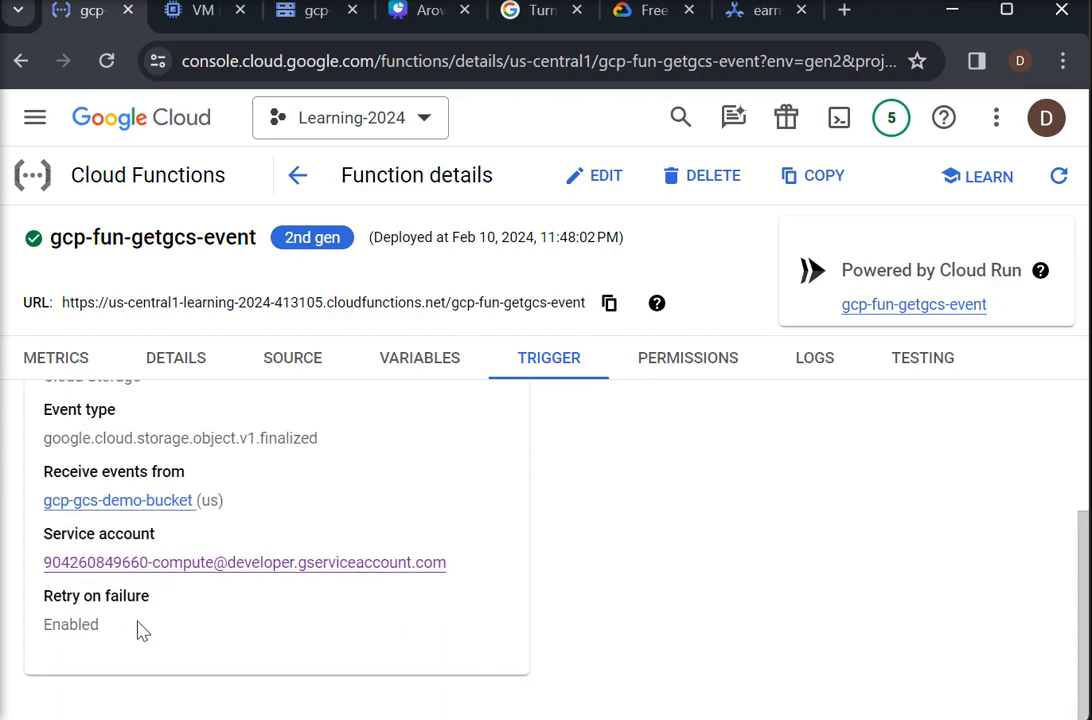
- Examine the function's permissions and its log entries
click(675, 365)
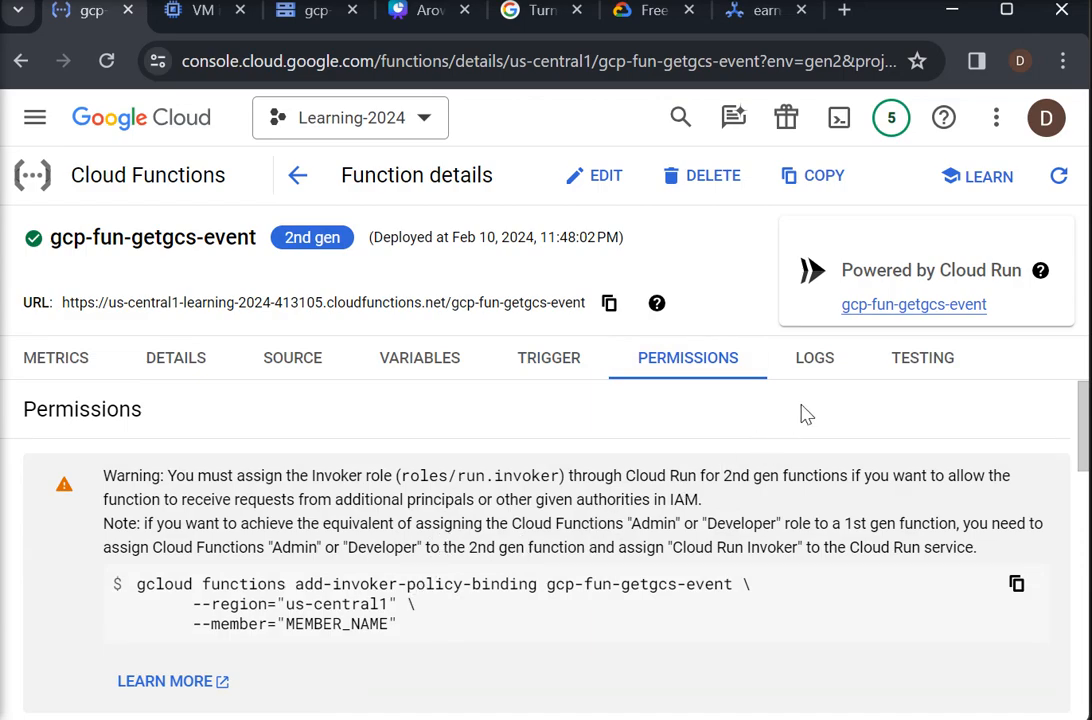
click(828, 366)
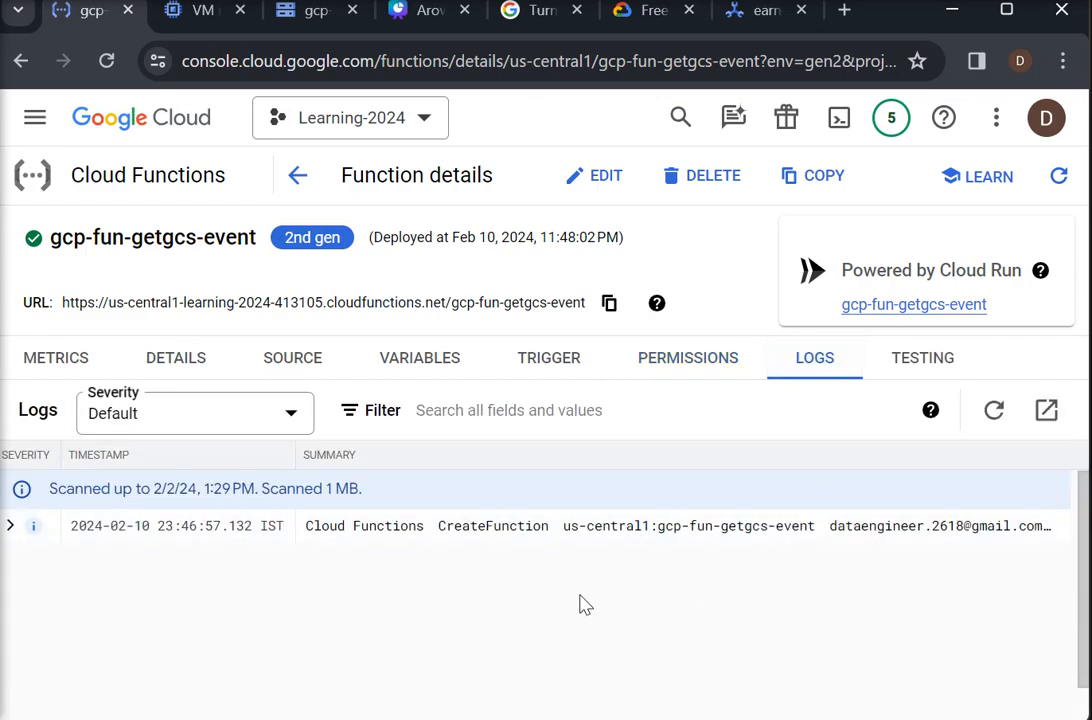
- Upload the Superstore CSV file from Downloads > archive into the RawFiles folder of gcp-gcs-demo-bucket and dismiss the upload notifications
click(331, 20)
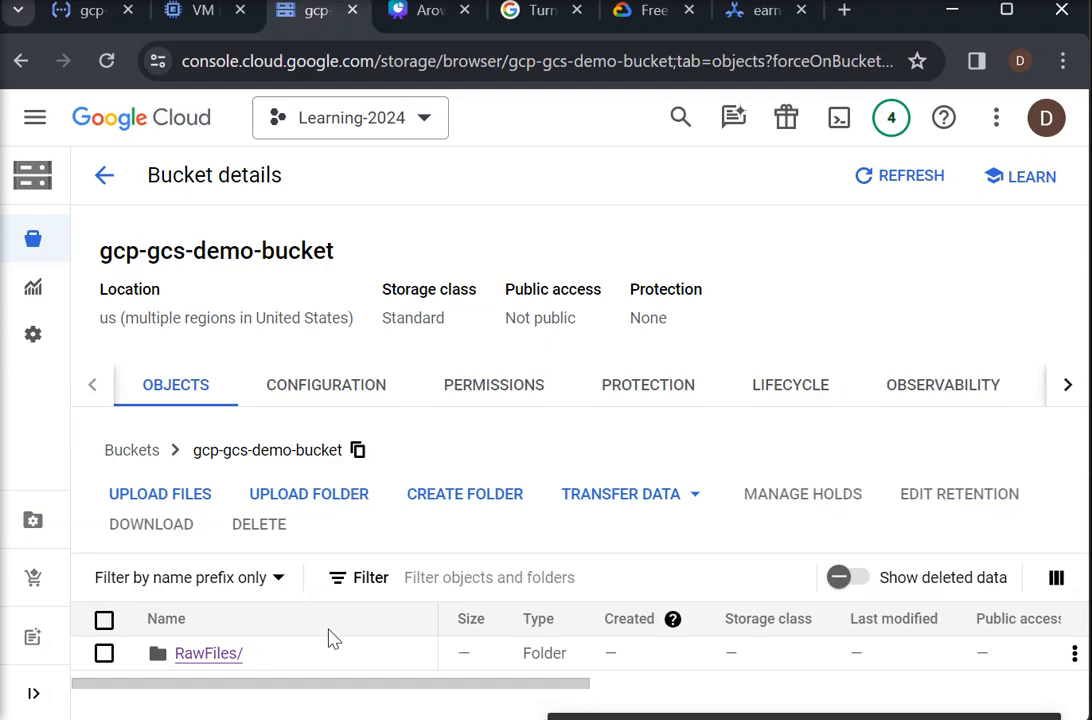
click(209, 656)
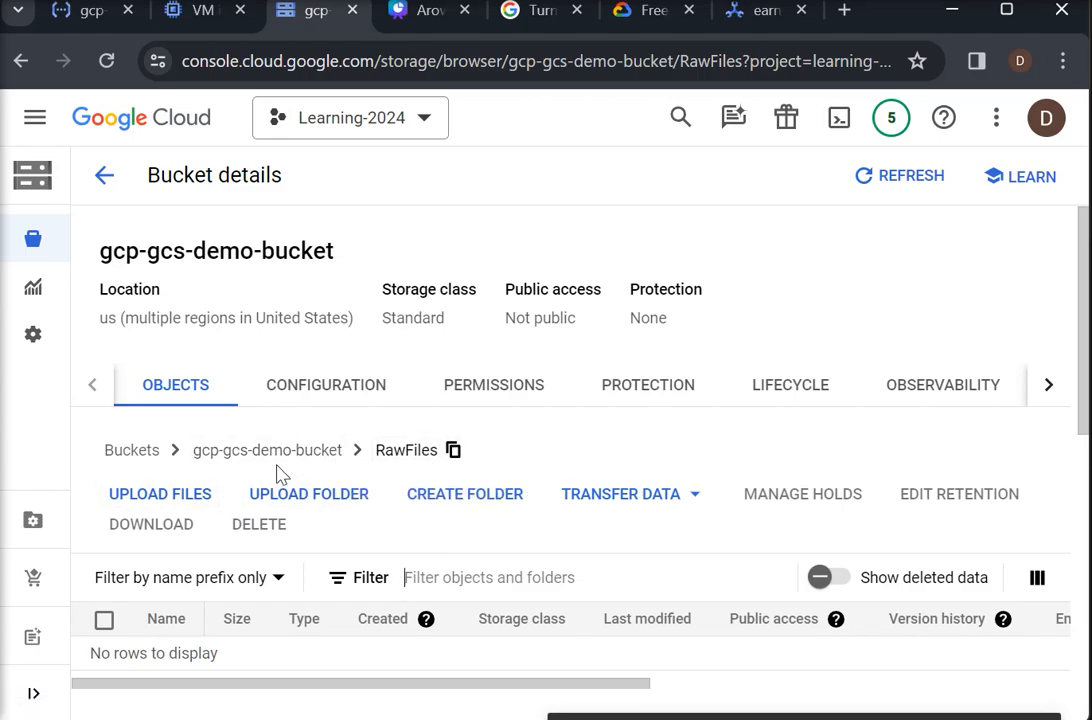
click(112, 495)
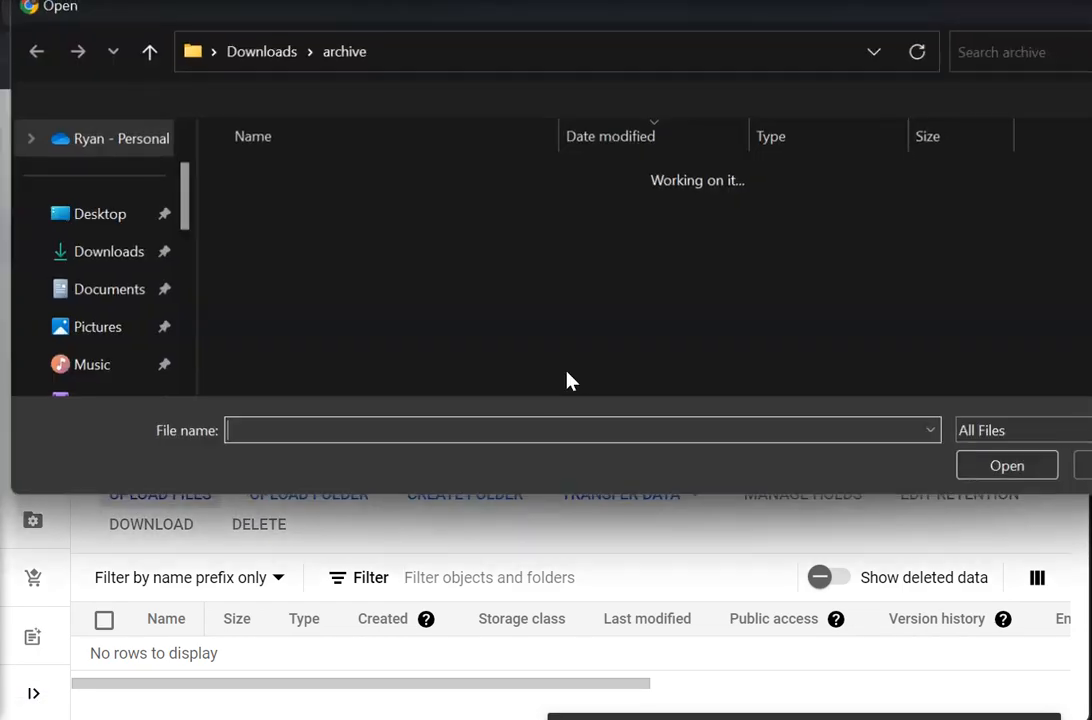
click(307, 272)
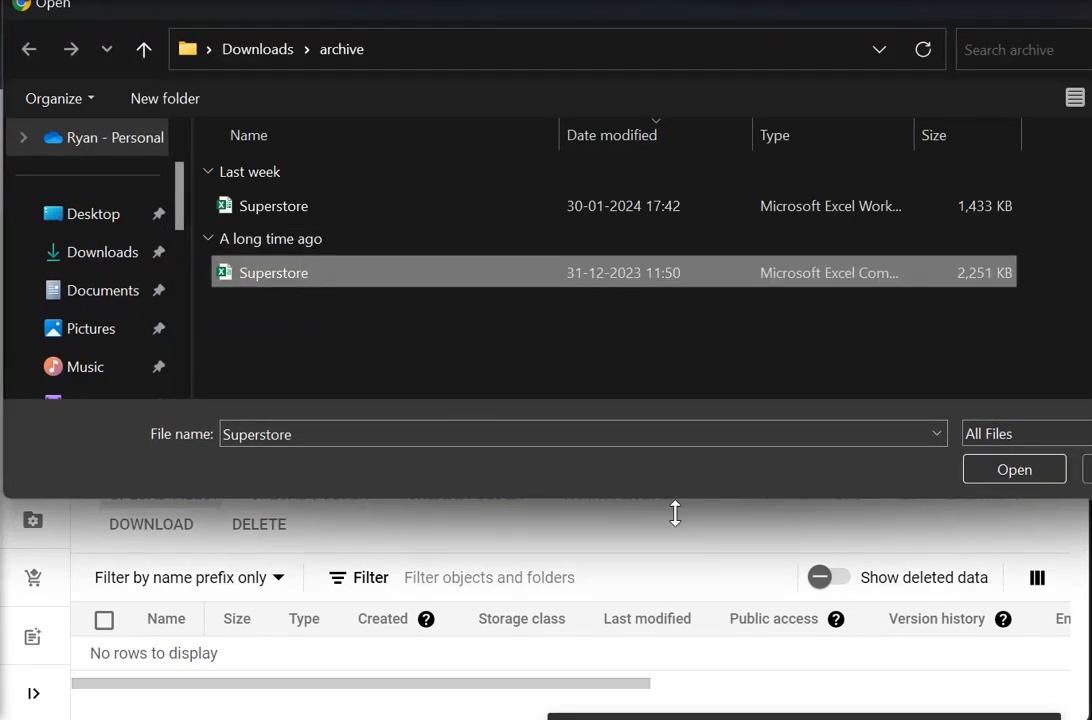
click(1010, 478)
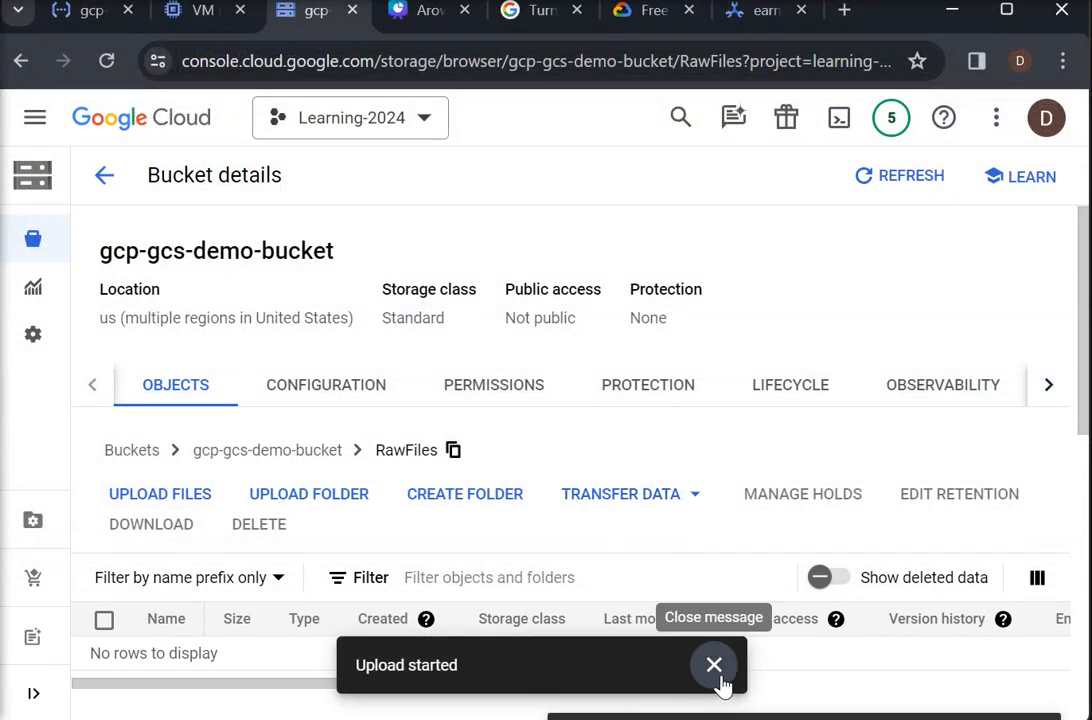
click(714, 666)
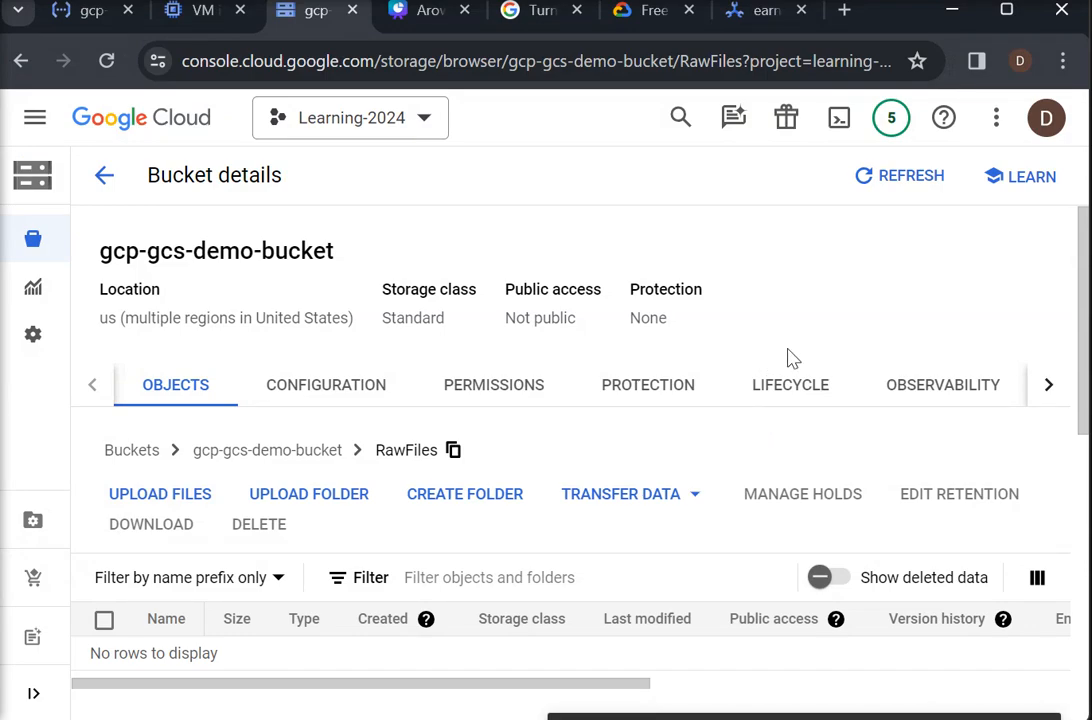
click(710, 670)
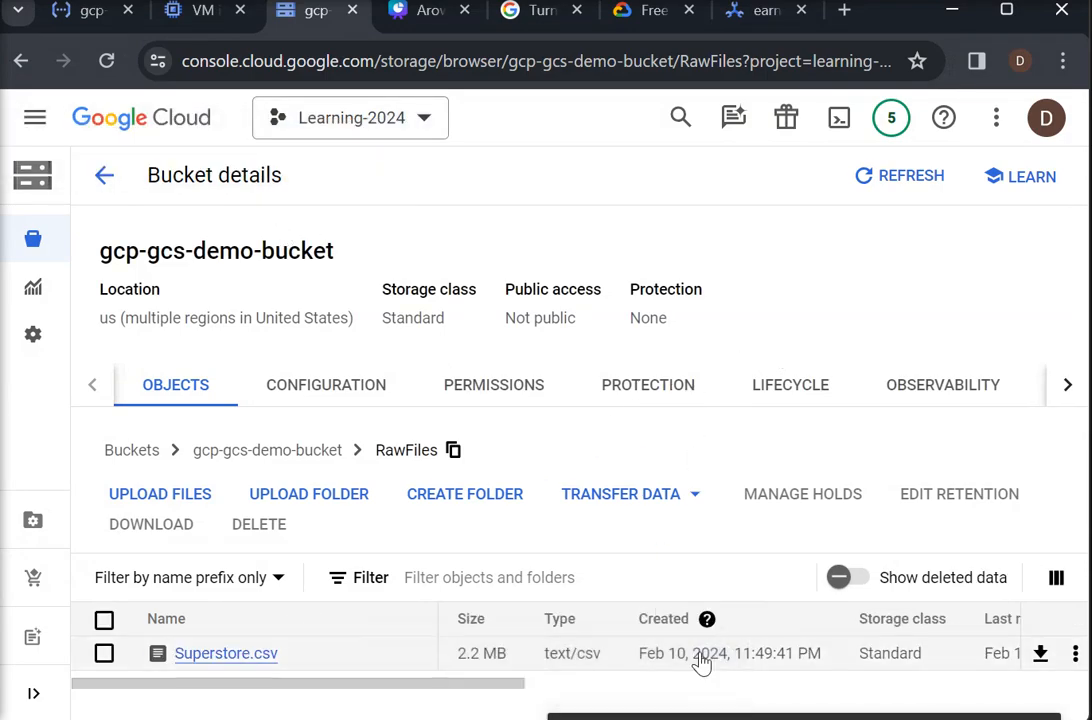
- Refresh the function's logs, expand the storage object entry for Superstore.csv, and examine the event payload and the printed event lines
click(80, 12)
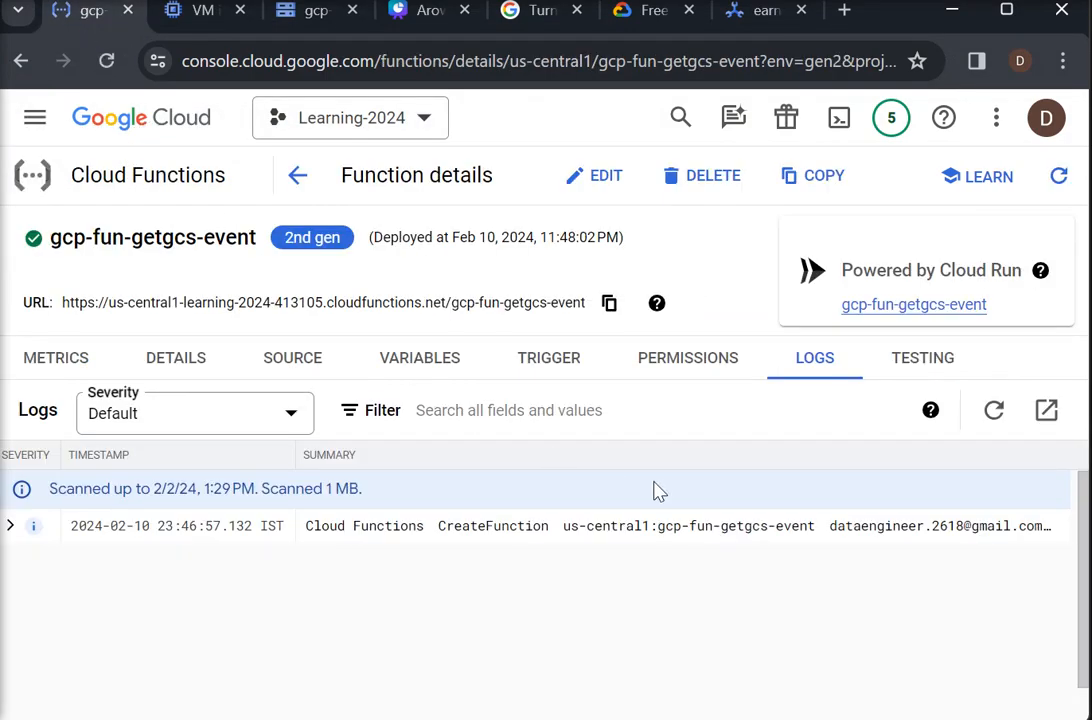
click(995, 416)
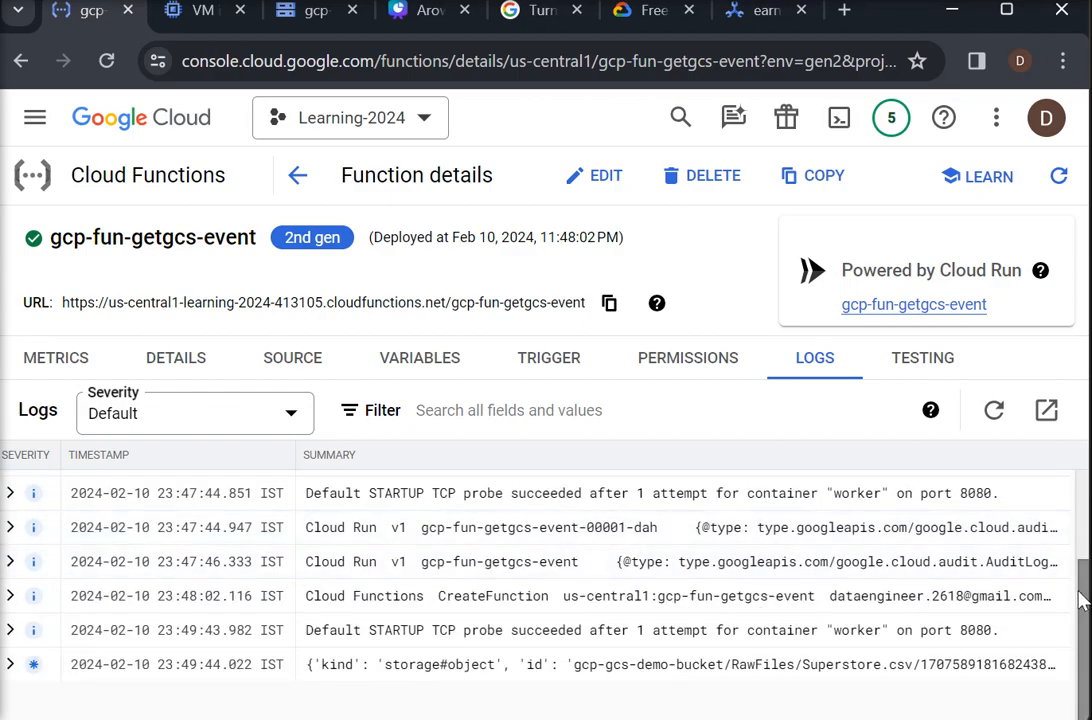
click(10, 664)
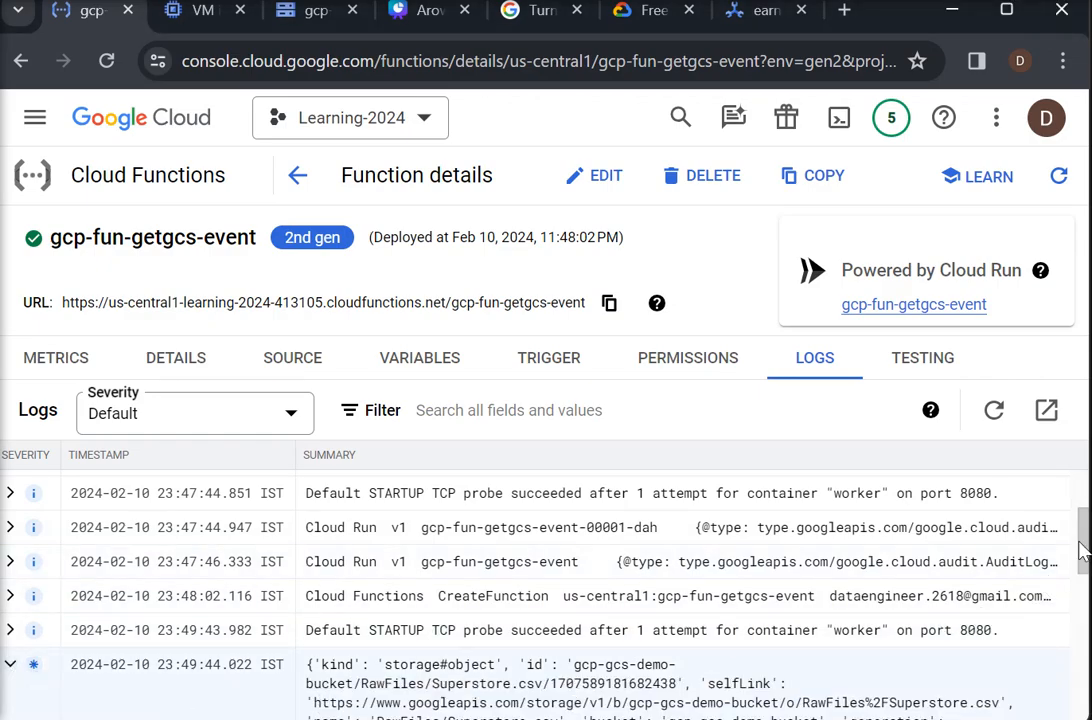
drag(1083, 550, 1080, 593)
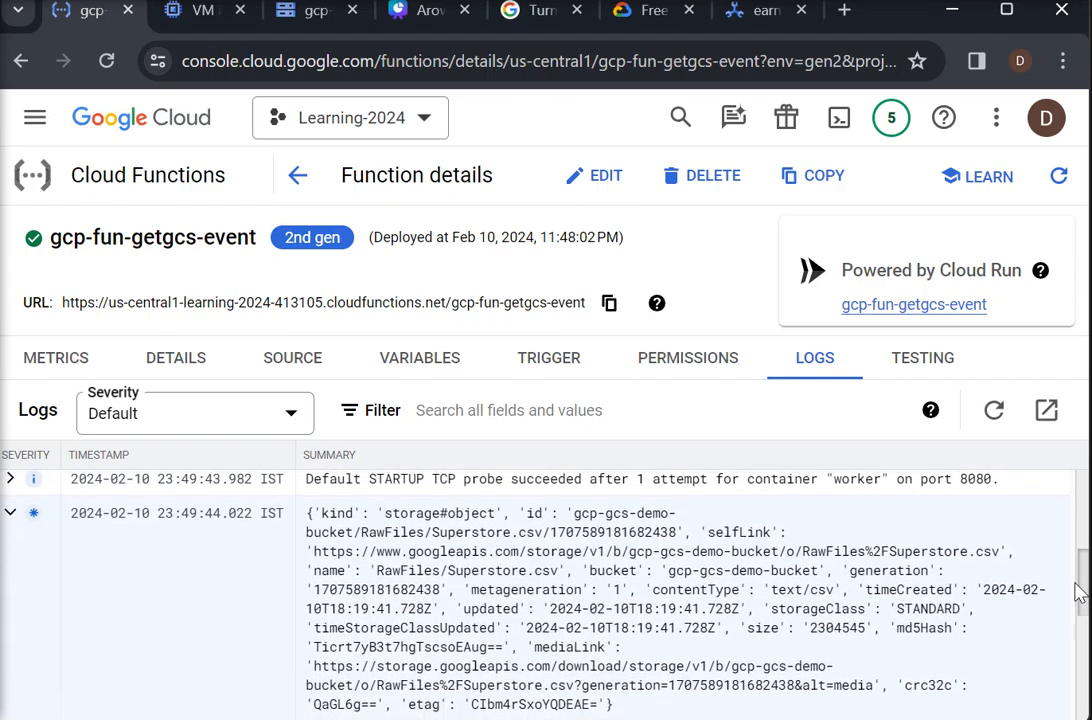
scroll(1080, 593, down, 1)
drag(1075, 588, 1074, 585)
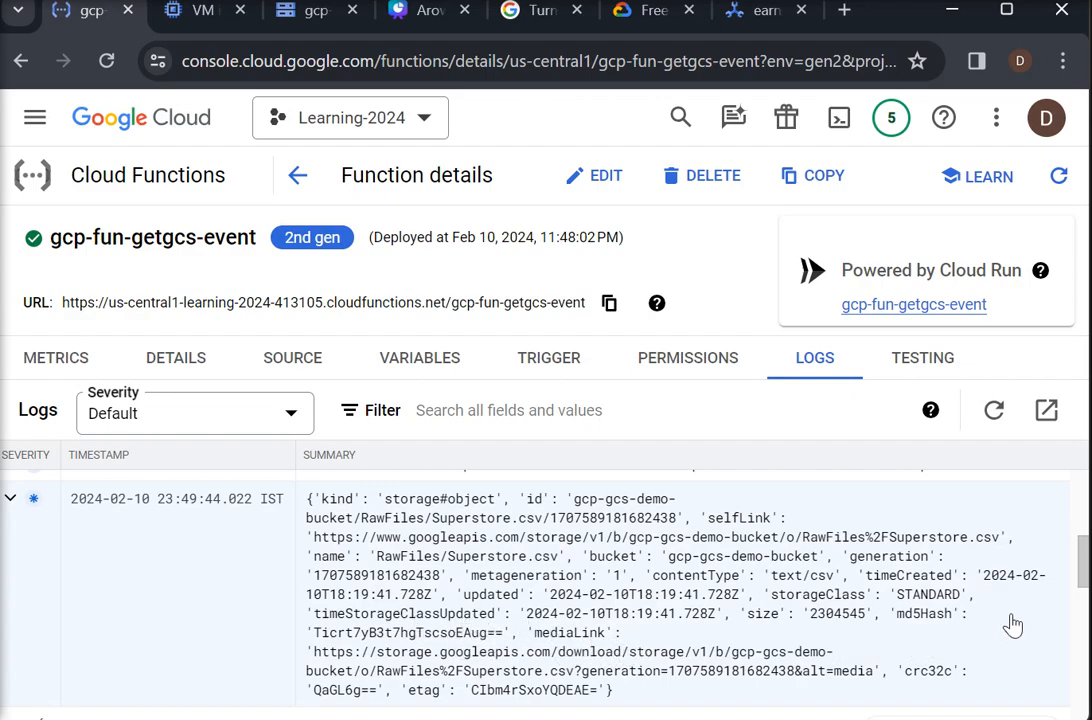
drag(1080, 578, 1043, 695)
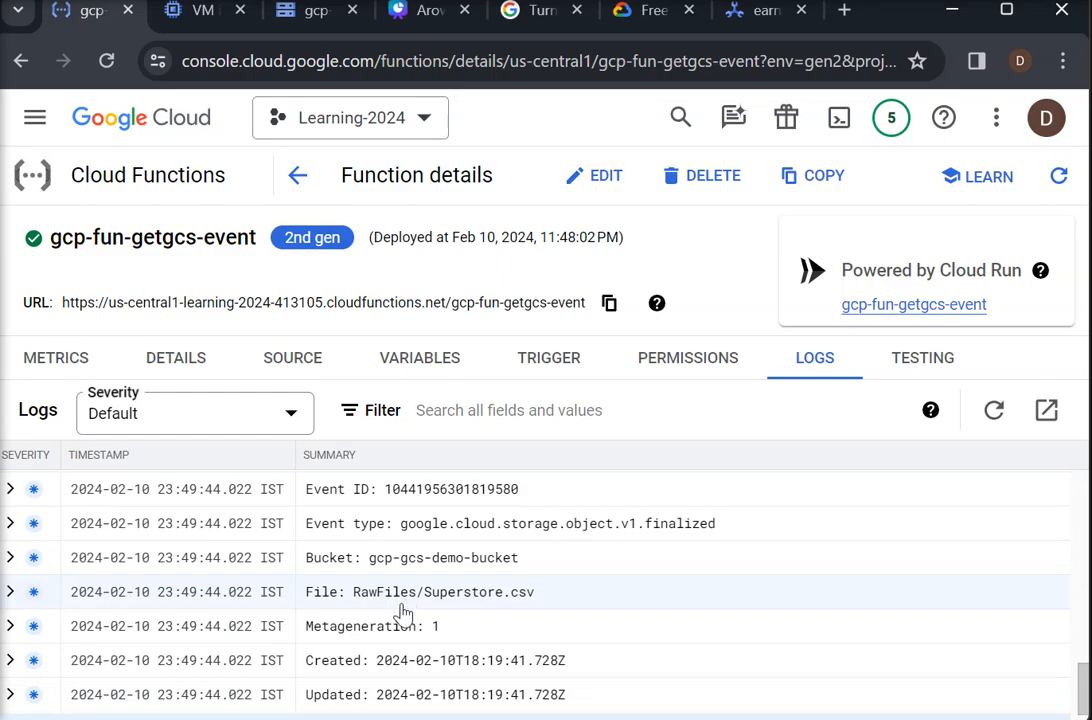
- Compare the print statements in the function's main.py with the event lines at the end of its logs
click(288, 368)
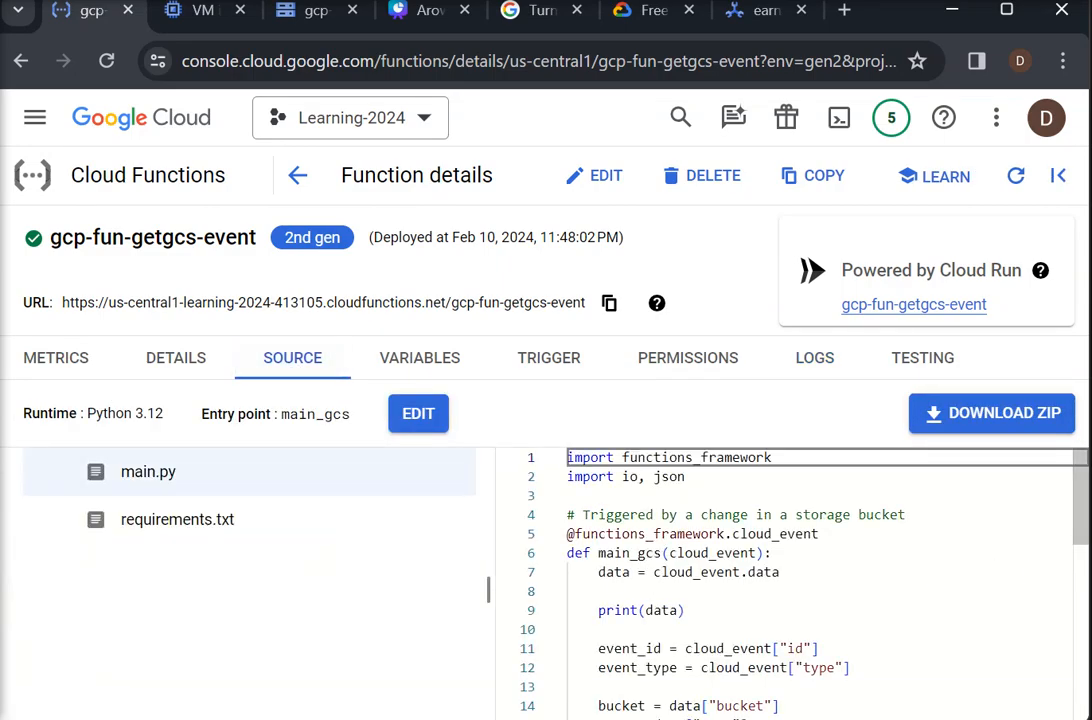
drag(1075, 522, 1080, 617)
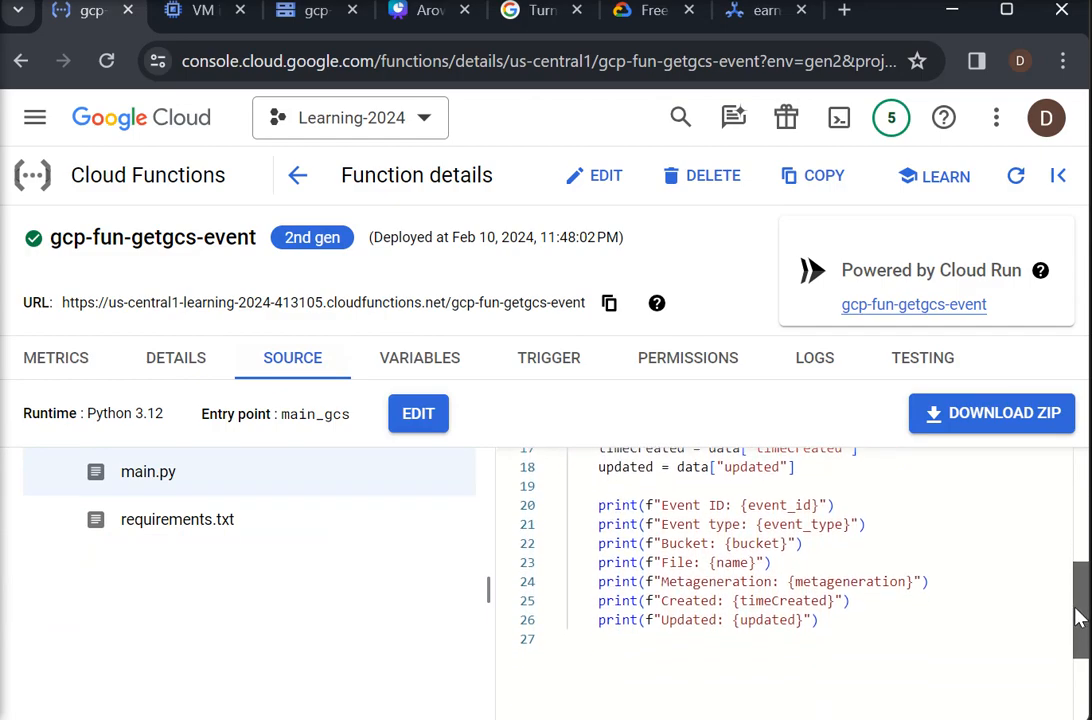
click(808, 366)
drag(1083, 505, 1066, 707)
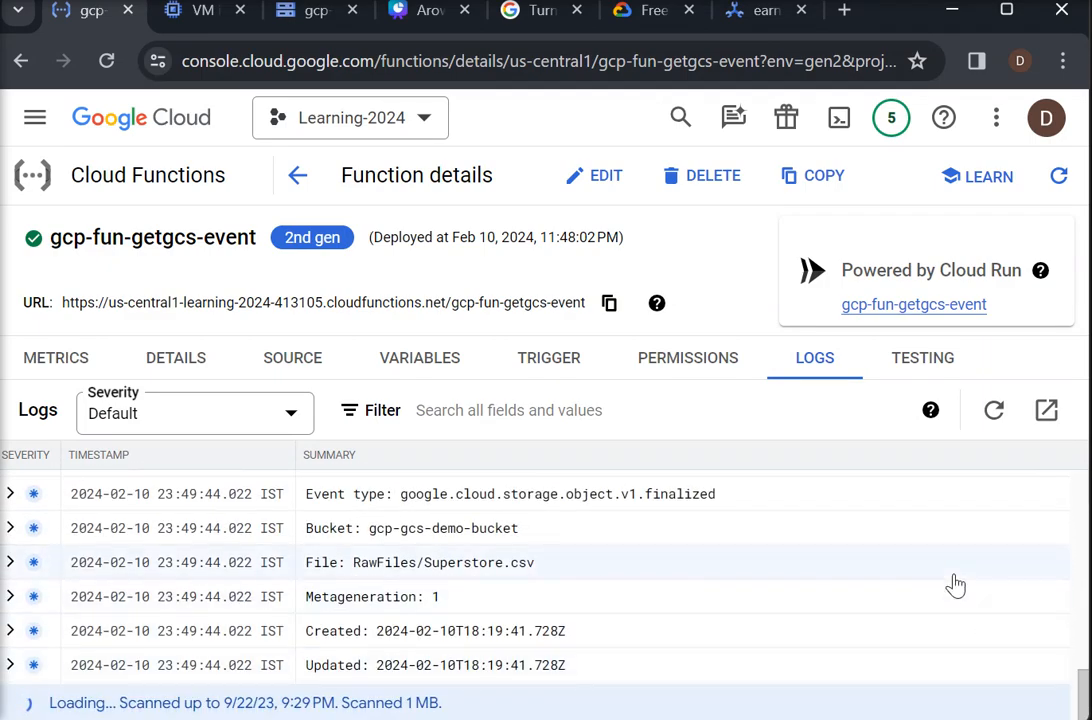